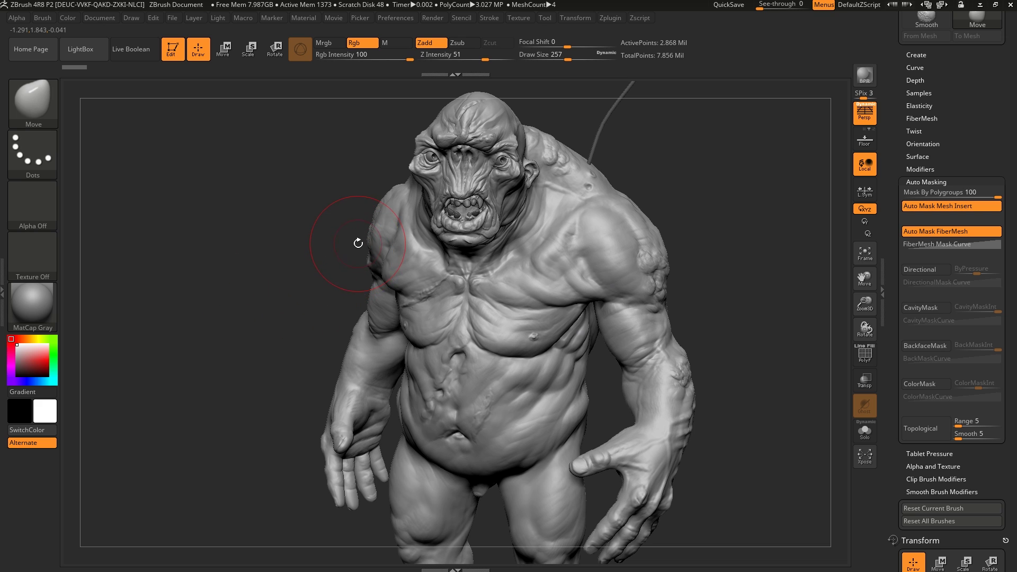
- Slide the brush shelf, the horizontal shelf and the view-control shelf around the canvas to shift their contents
{"action": "left_click_drag", "start_coordinate": [358, 241], "coordinate": [383, 238]}
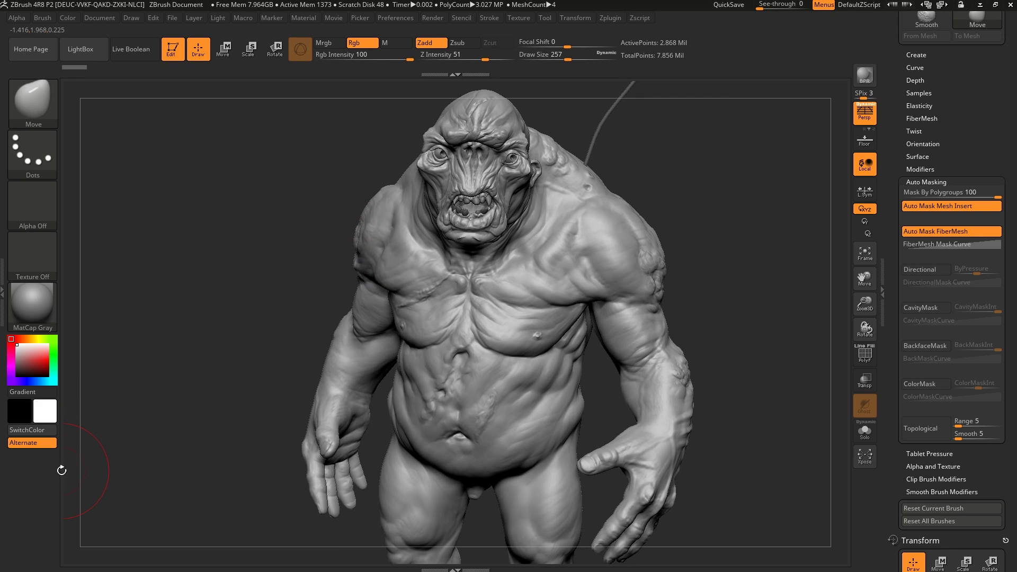
{"action": "key", "text": "ctrl"}
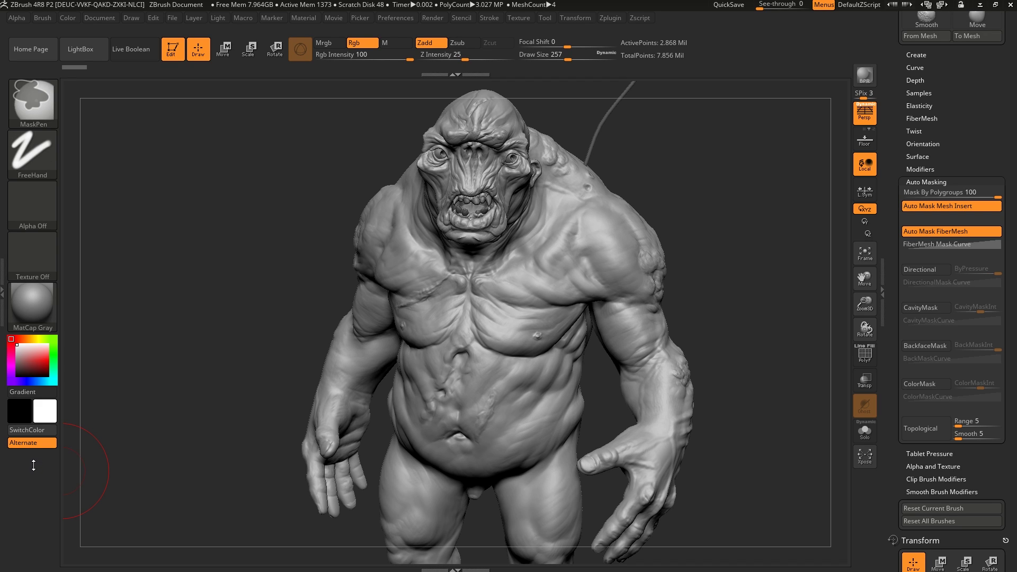
{"action": "mouse_move", "coordinate": [34, 465]}
{"action": "left_mouse_down"}
{"action": "mouse_move", "coordinate": [30, 491]}
{"action": "mouse_move", "coordinate": [30, 368]}
{"action": "mouse_move", "coordinate": [29, 476]}
{"action": "mouse_move", "coordinate": [21, 462]}
{"action": "left_mouse_up"}
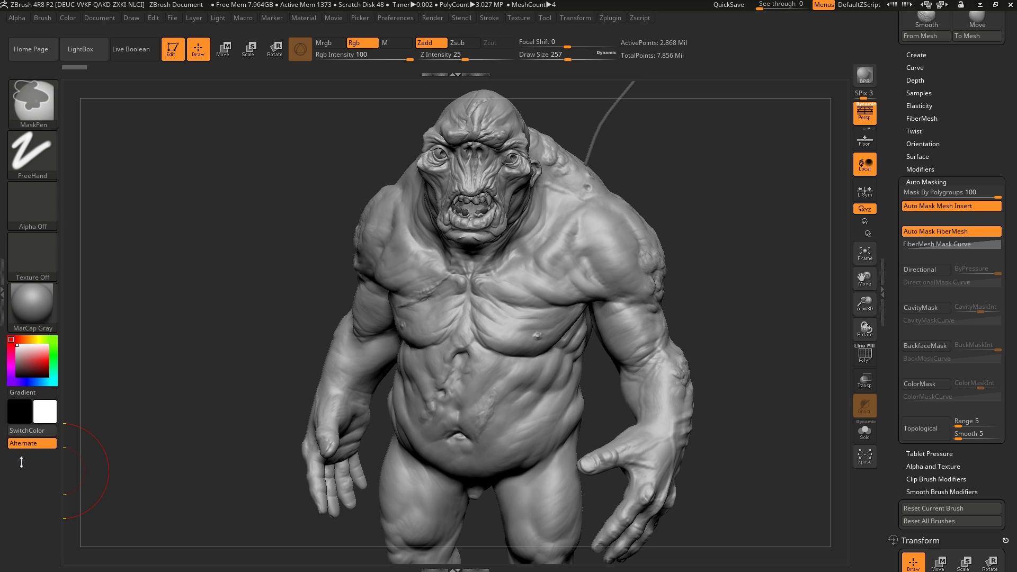
{"action": "mouse_move", "coordinate": [742, 58]}
{"action": "left_mouse_down"}
{"action": "mouse_move", "coordinate": [283, 69]}
{"action": "mouse_move", "coordinate": [291, 40]}
{"action": "mouse_move", "coordinate": [572, 53]}
{"action": "mouse_move", "coordinate": [833, 89]}
{"action": "mouse_move", "coordinate": [808, 47]}
{"action": "mouse_move", "coordinate": [689, 37]}
{"action": "mouse_move", "coordinate": [297, 48]}
{"action": "mouse_move", "coordinate": [818, 54]}
{"action": "mouse_move", "coordinate": [785, 50]}
{"action": "left_mouse_up"}
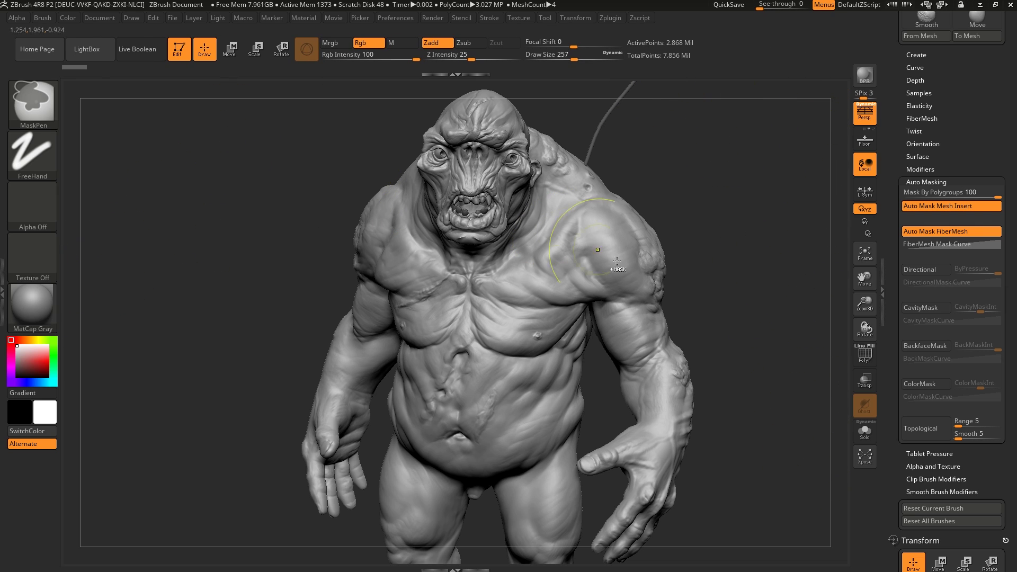
{"action": "mouse_move", "coordinate": [862, 514]}
{"action": "left_mouse_down"}
{"action": "mouse_move", "coordinate": [865, 342]}
{"action": "mouse_move", "coordinate": [864, 534]}
{"action": "left_mouse_up"}
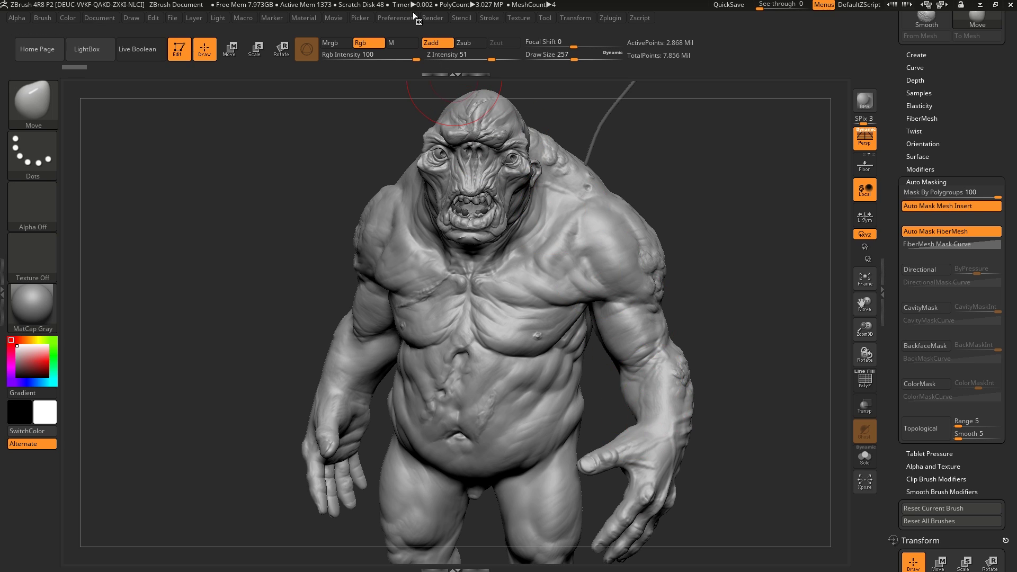
- Enable interface customization in the Config preferences
{"action": "left_click", "coordinate": [395, 18]}
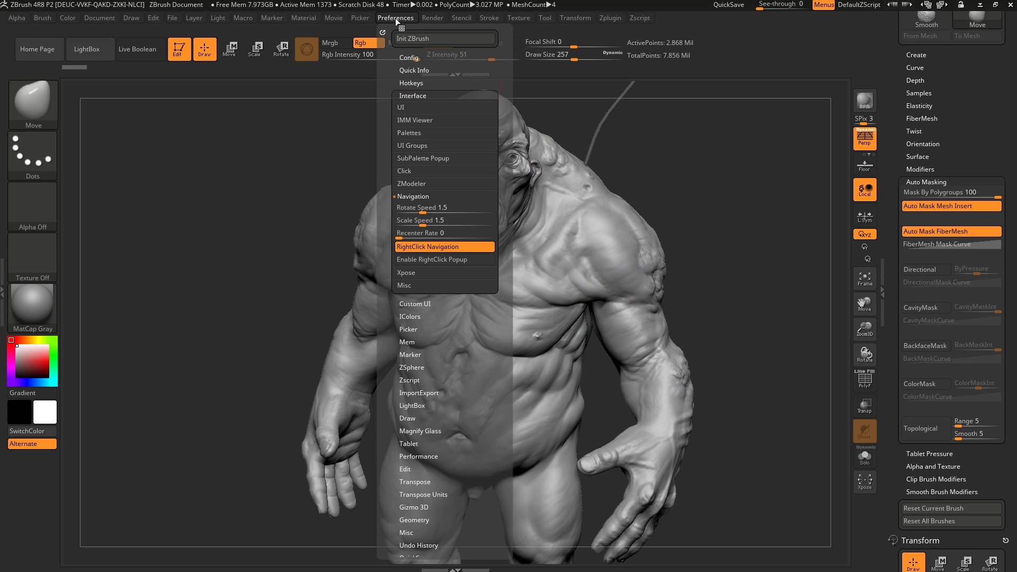
{"action": "left_click", "coordinate": [411, 94]}
{"action": "left_click", "coordinate": [410, 58]}
{"action": "left_click", "coordinate": [418, 118]}
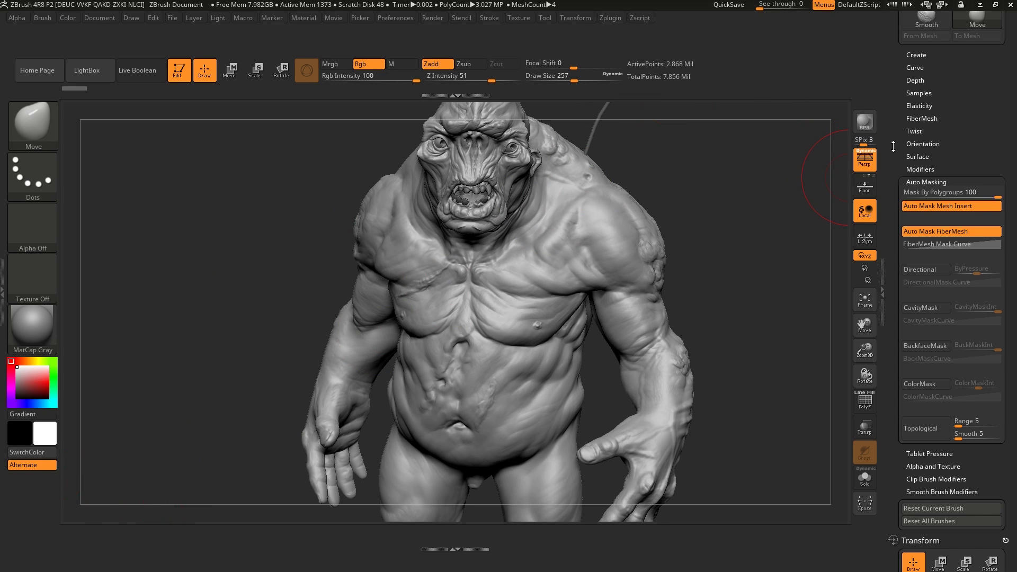
- Copy the Activate Symmetry control from the Transform palette onto the shelf above the canvas, beyond the point counts
{"action": "left_click", "coordinate": [584, 19]}
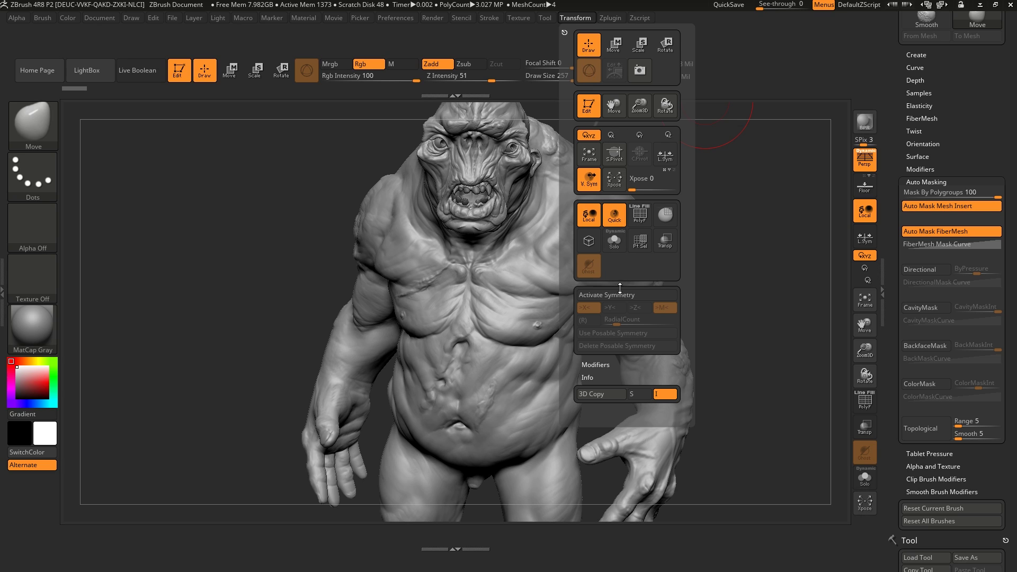
{"action": "mouse_move", "coordinate": [619, 296]}
{"action": "left_mouse_down", "text": "ctrl+alt"}
{"action": "mouse_move", "coordinate": [785, 84]}
{"action": "mouse_move", "coordinate": [770, 61]}
{"action": "left_mouse_up", "text": "ctrl+alt"}
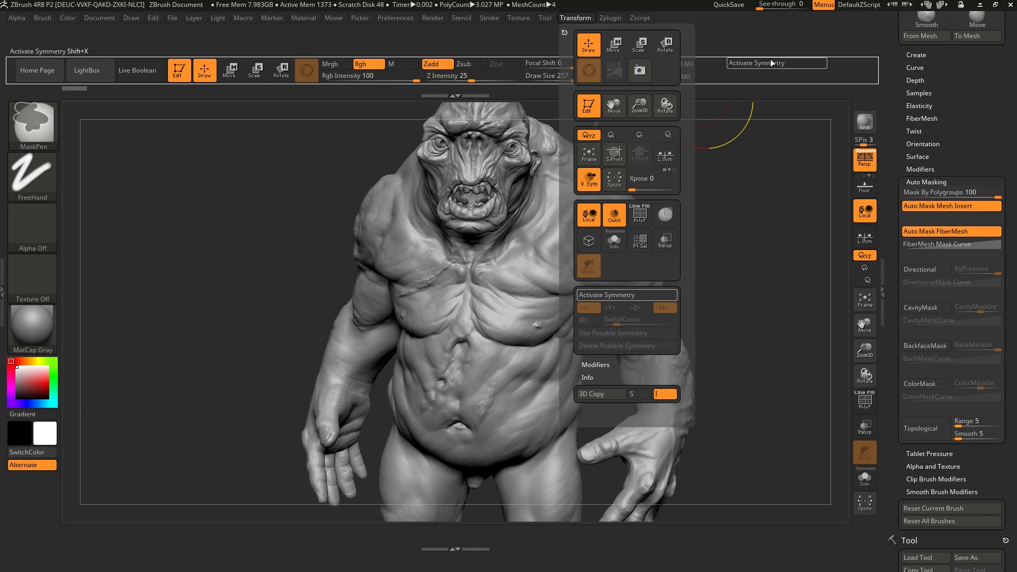
{"action": "left_click_drag", "start_coordinate": [771, 61], "coordinate": [771, 62], "text": "ctrl+alt"}
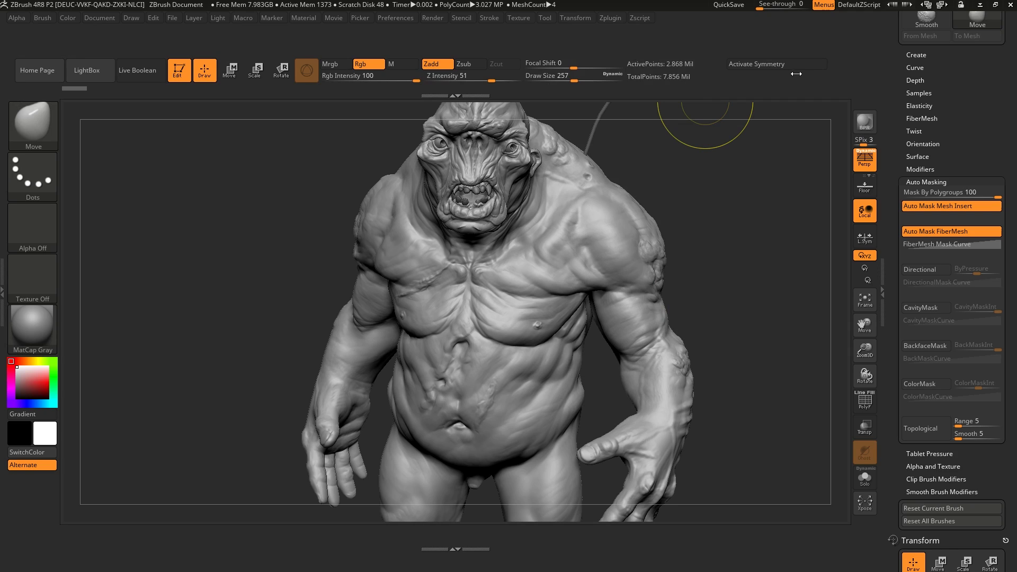
- Reposition Activate Symmetry farther from the point counts, extending the shelf's contents beyond its visible width
{"action": "left_click_drag", "start_coordinate": [843, 76], "coordinate": [569, 91]}
{"action": "mouse_move", "coordinate": [484, 66]}
{"action": "left_mouse_down", "text": "ctrl+alt"}
{"action": "mouse_move", "coordinate": [784, 75]}
{"action": "mouse_move", "coordinate": [788, 59]}
{"action": "mouse_move", "coordinate": [384, 75]}
{"action": "left_mouse_up", "text": "ctrl+alt"}
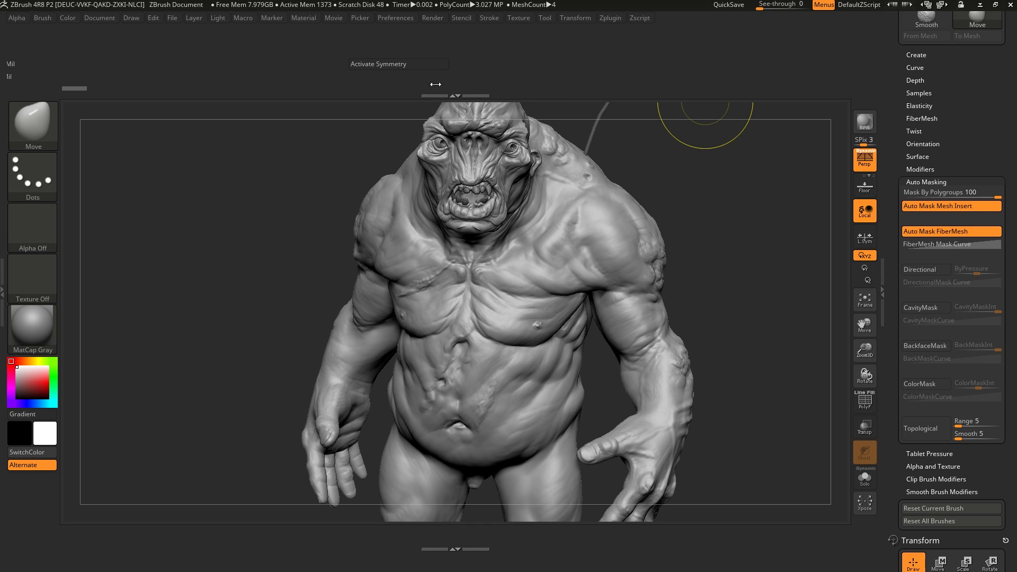
{"action": "mouse_move", "coordinate": [357, 83]}
{"action": "left_mouse_down", "text": "ctrl+alt"}
{"action": "mouse_move", "coordinate": [693, 91]}
{"action": "mouse_move", "coordinate": [776, 77]}
{"action": "left_mouse_up", "text": "ctrl+alt"}
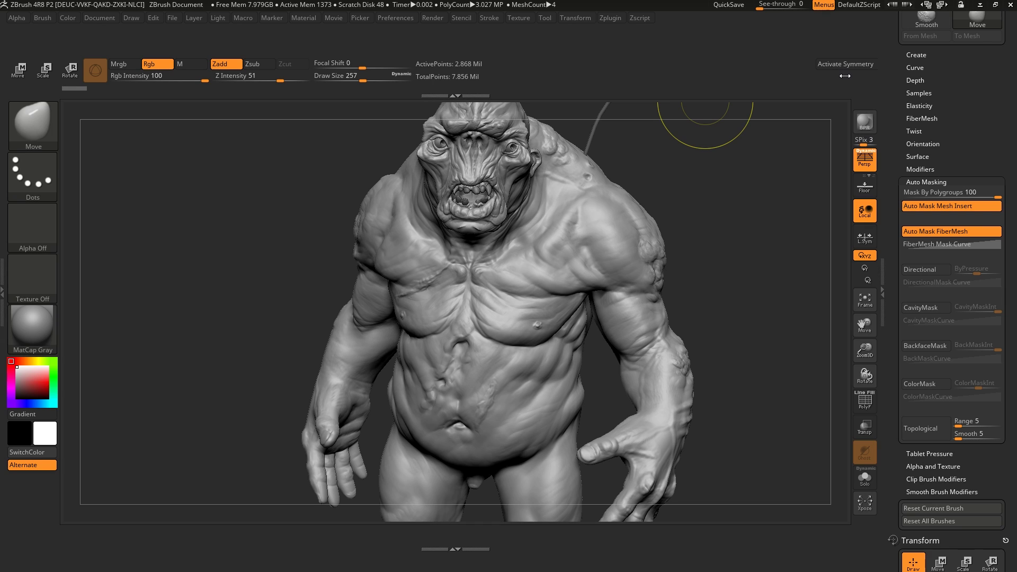
{"action": "mouse_move", "coordinate": [838, 76]}
{"action": "left_mouse_down", "text": "ctrl"}
{"action": "mouse_move", "coordinate": [745, 67]}
{"action": "mouse_move", "coordinate": [832, 76]}
{"action": "mouse_move", "coordinate": [755, 66]}
{"action": "mouse_move", "coordinate": [499, 83]}
{"action": "mouse_move", "coordinate": [818, 80]}
{"action": "mouse_move", "coordinate": [800, 80]}
{"action": "left_mouse_up", "text": "ctrl"}
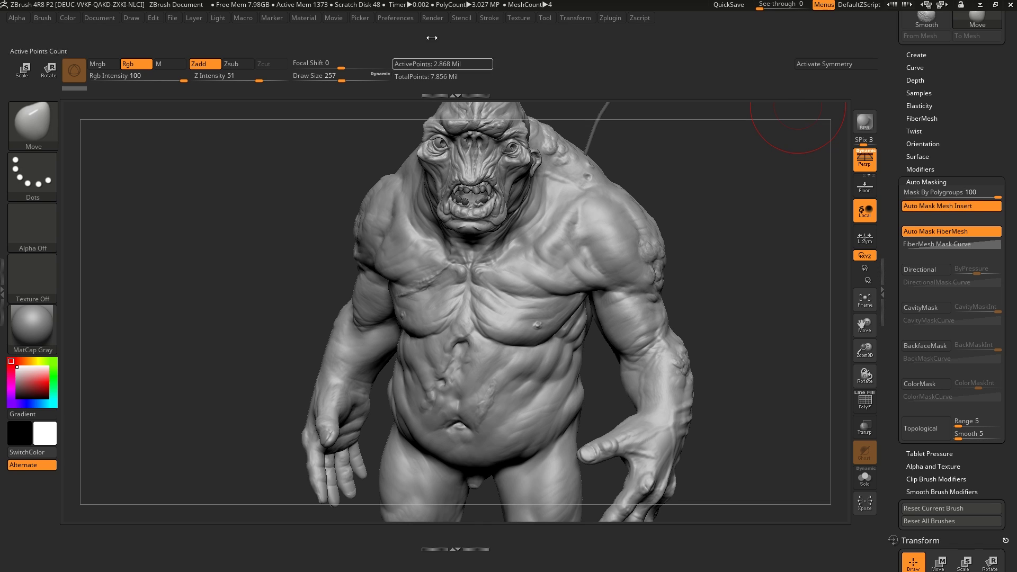
- Turn off interface customization and slide the extended shelf back to its Live Boolean, Edit and Draw controls
{"action": "left_click", "coordinate": [396, 18]}
{"action": "left_click", "coordinate": [415, 120]}
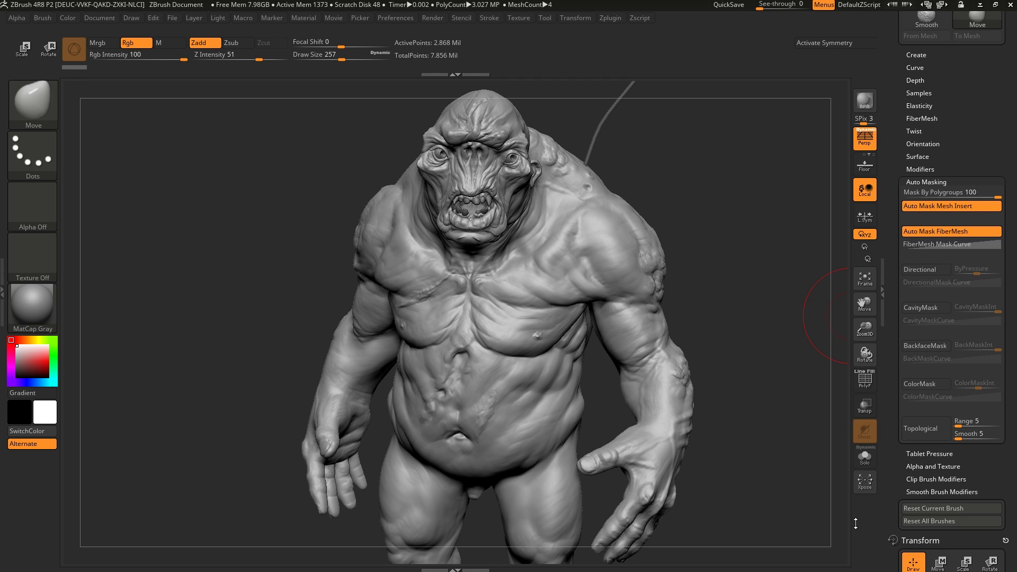
{"action": "mouse_move", "coordinate": [581, 44]}
{"action": "left_mouse_down", "text": "ctrl"}
{"action": "mouse_move", "coordinate": [403, 53]}
{"action": "mouse_move", "coordinate": [717, 56]}
{"action": "mouse_move", "coordinate": [718, 69]}
{"action": "mouse_move", "coordinate": [705, 68]}
{"action": "mouse_move", "coordinate": [728, 69]}
{"action": "left_mouse_up", "text": "ctrl"}
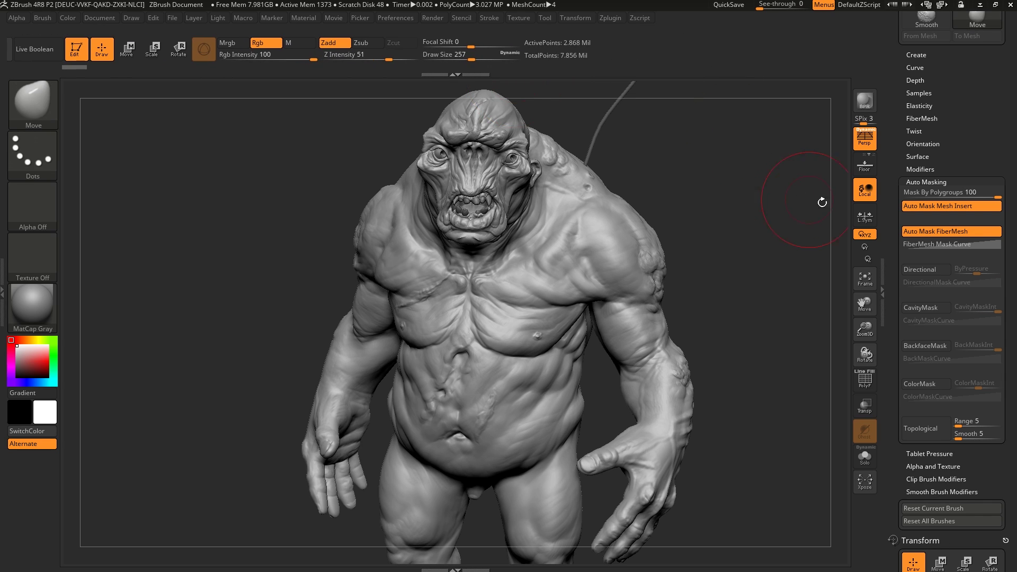
- Open the DynaMesh settings within the Tool palette's Geometry section
{"action": "scroll", "coordinate": [891, 300], "scroll_direction": "down", "scroll_amount": 3}
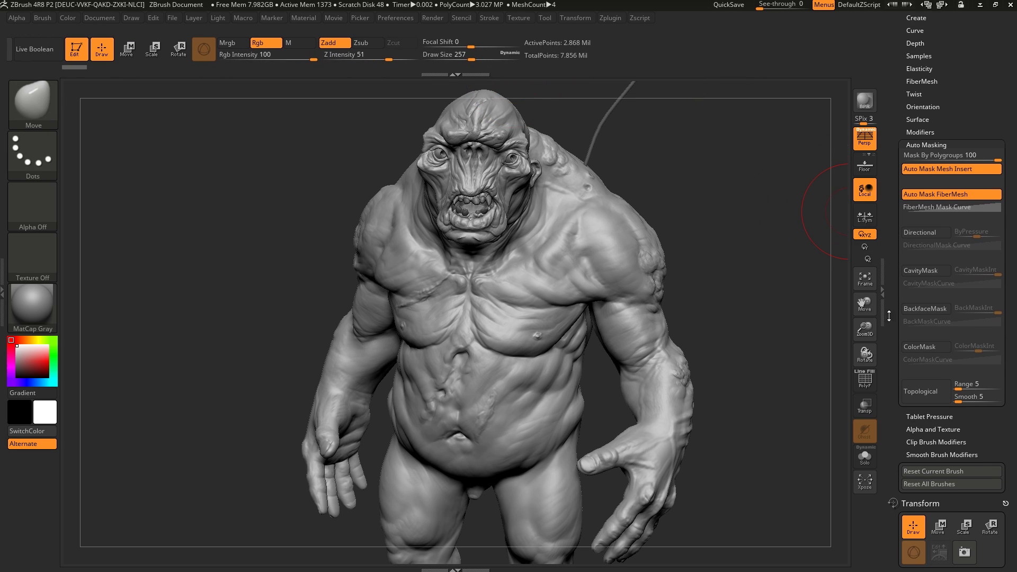
{"action": "scroll", "coordinate": [891, 312], "scroll_direction": "down", "scroll_amount": 5}
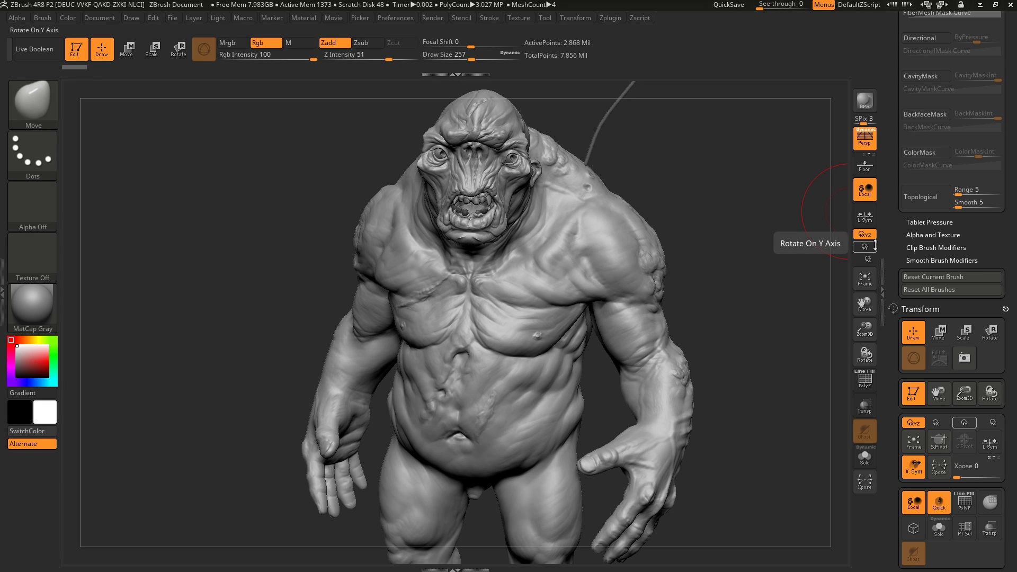
{"action": "scroll", "coordinate": [891, 318], "scroll_direction": "up", "scroll_amount": 2}
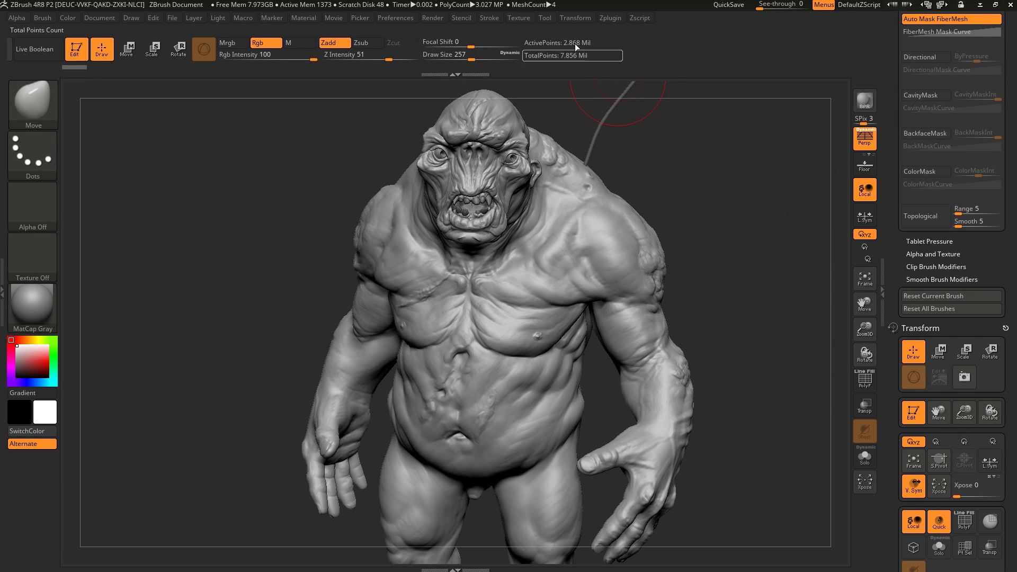
{"action": "left_click", "coordinate": [545, 18]}
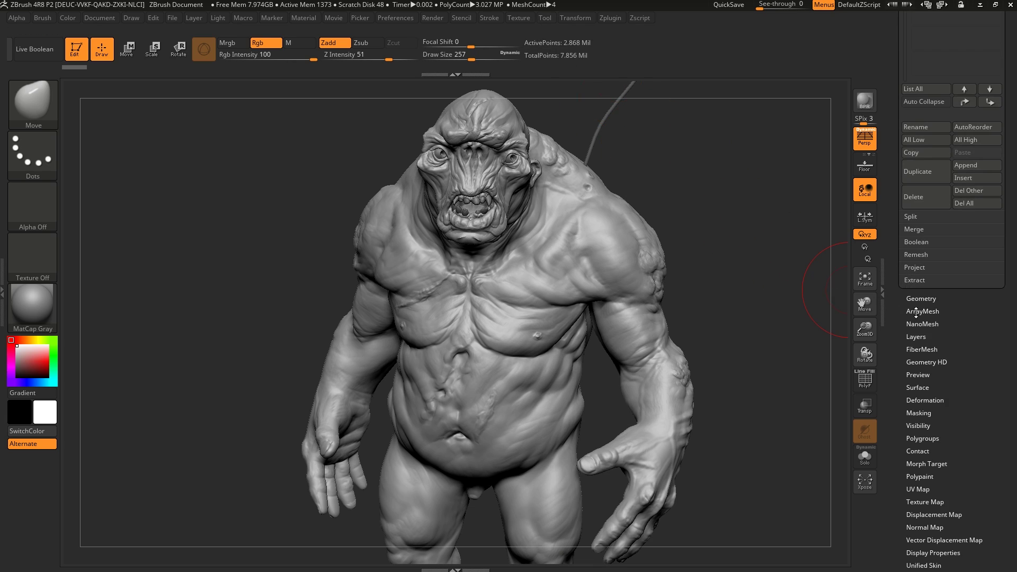
{"action": "left_click_drag", "start_coordinate": [916, 313], "coordinate": [923, 263]}
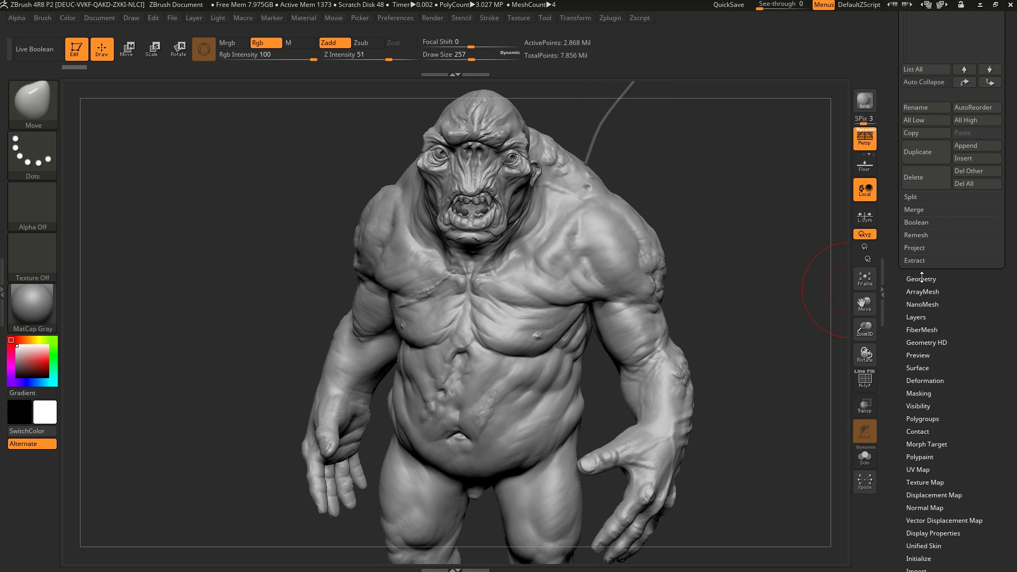
{"action": "left_click", "coordinate": [921, 279]}
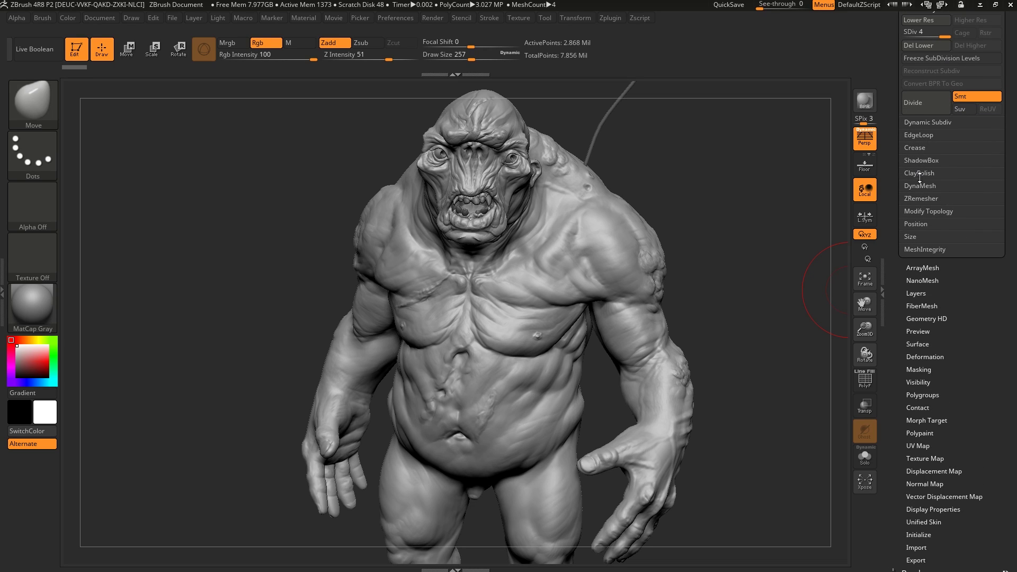
{"action": "left_click", "coordinate": [922, 185]}
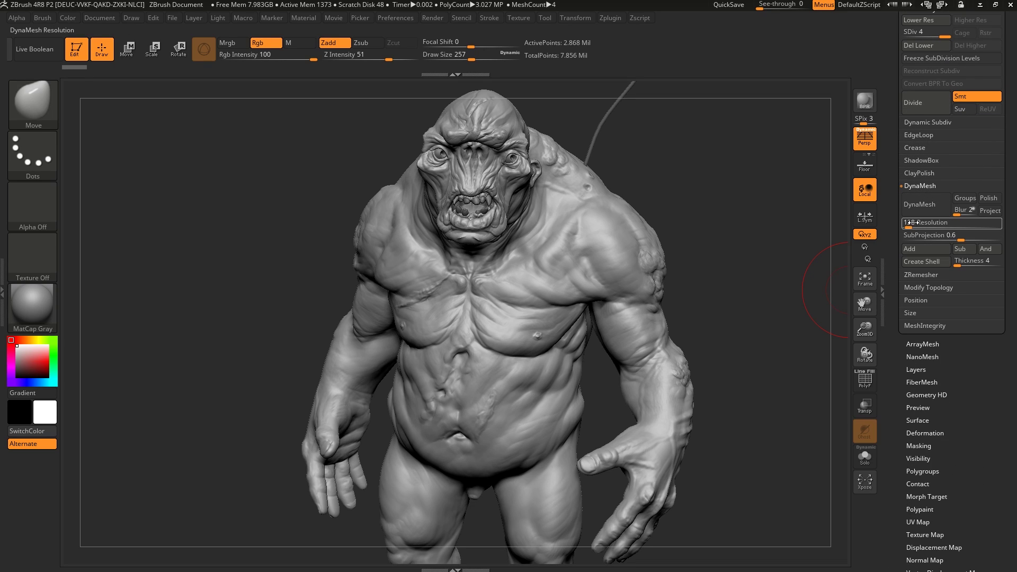
- Try several DynaMesh resolution values, ending at 2376
{"action": "left_click_drag", "start_coordinate": [908, 223], "coordinate": [939, 227]}
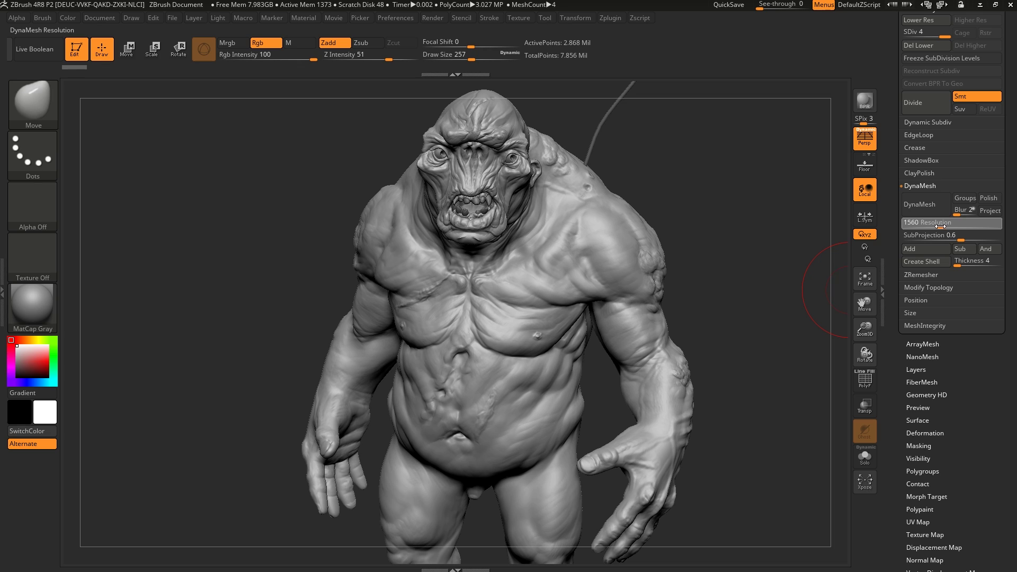
{"action": "left_click_drag", "start_coordinate": [937, 227], "coordinate": [943, 225]}
{"action": "left_click", "coordinate": [937, 227]}
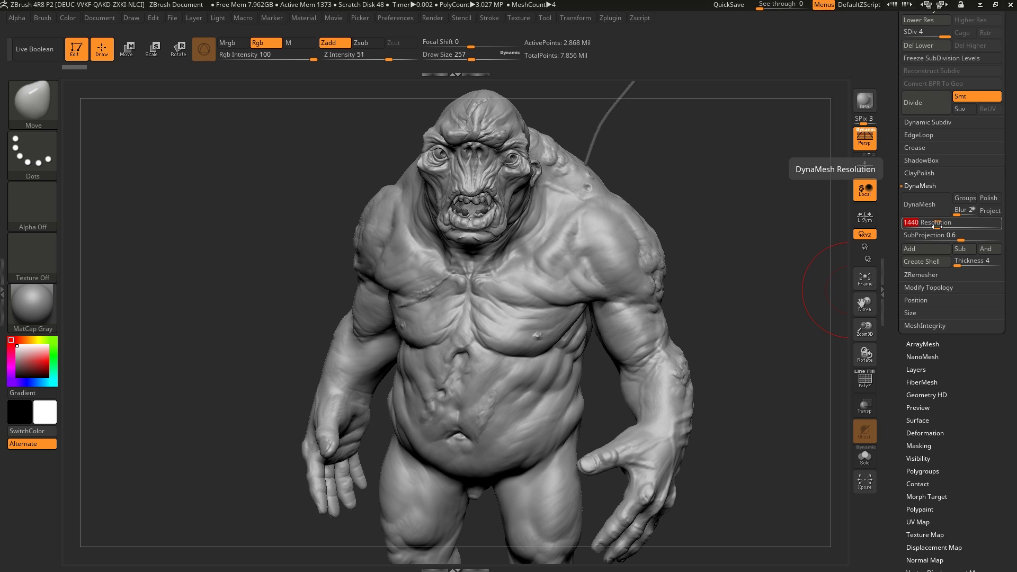
{"action": "left_click_drag", "start_coordinate": [937, 223], "coordinate": [926, 225]}
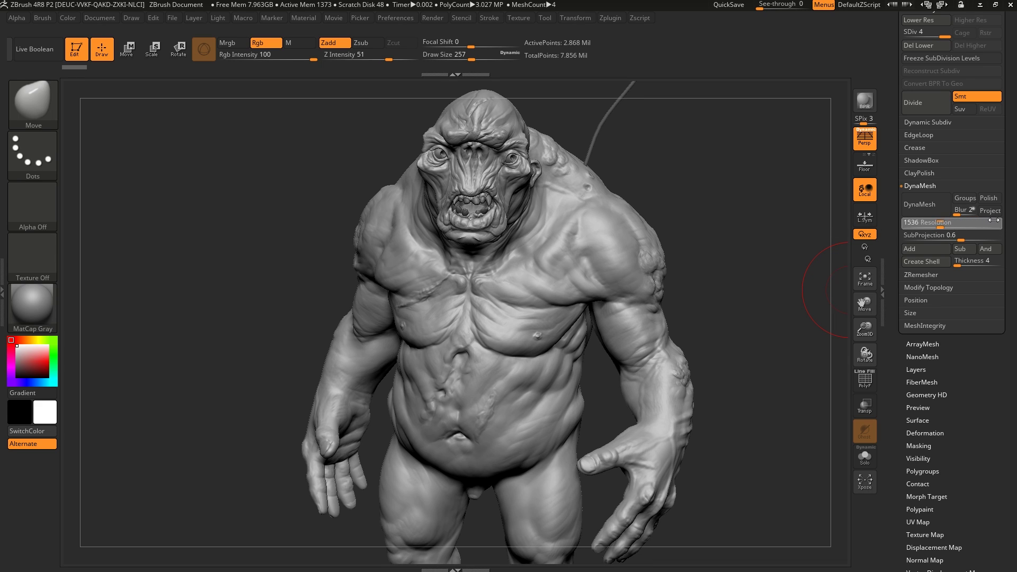
{"action": "mouse_move", "coordinate": [986, 221]}
{"action": "left_mouse_down"}
{"action": "mouse_move", "coordinate": [943, 228]}
{"action": "mouse_move", "coordinate": [975, 230]}
{"action": "mouse_move", "coordinate": [919, 226]}
{"action": "mouse_move", "coordinate": [992, 224]}
{"action": "left_mouse_up"}
{"action": "left_click_drag", "start_coordinate": [915, 222], "coordinate": [938, 234]}
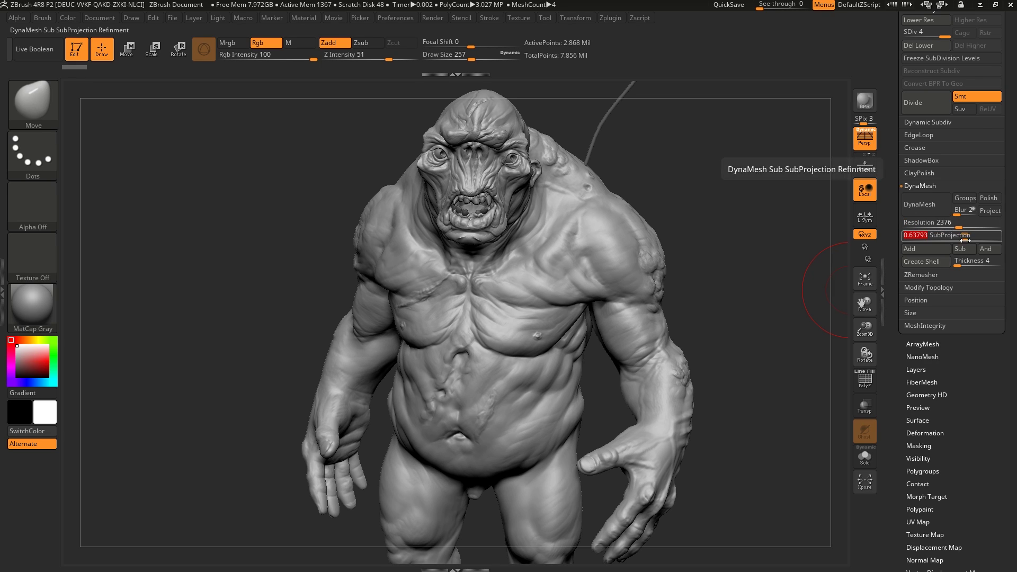
- Set the DynaMesh SubProjection to 0.5, Thickness to 65 and Resolution to 1744
{"action": "type", "text": "0.5"}
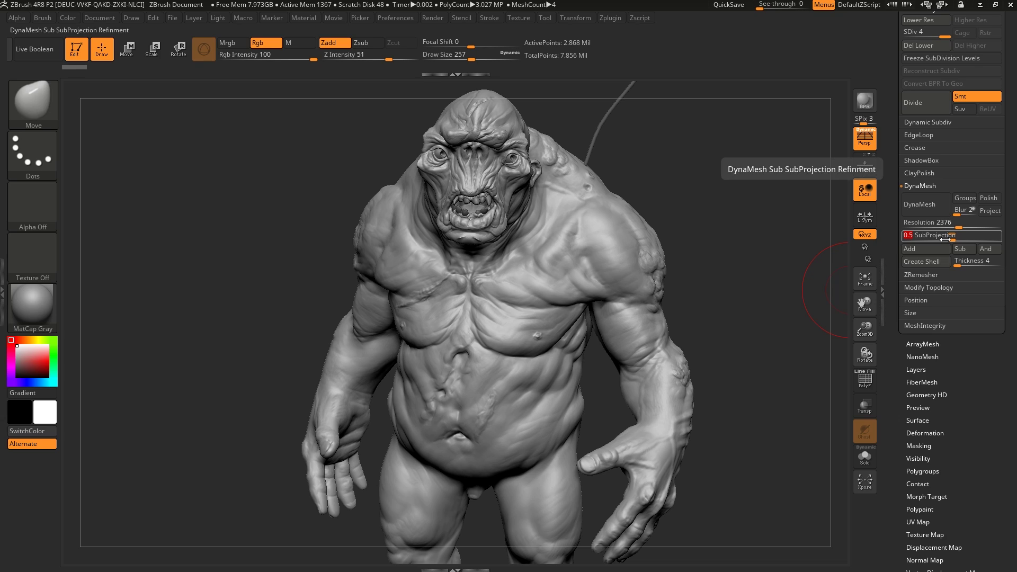
{"action": "left_click_drag", "start_coordinate": [959, 262], "coordinate": [979, 262]}
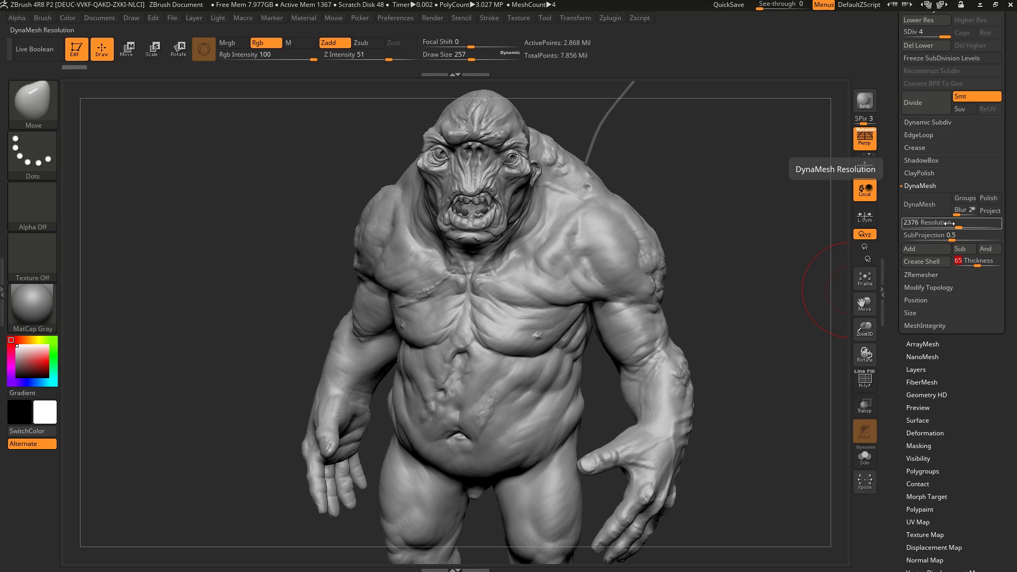
{"action": "left_click_drag", "start_coordinate": [951, 223], "coordinate": [946, 223]}
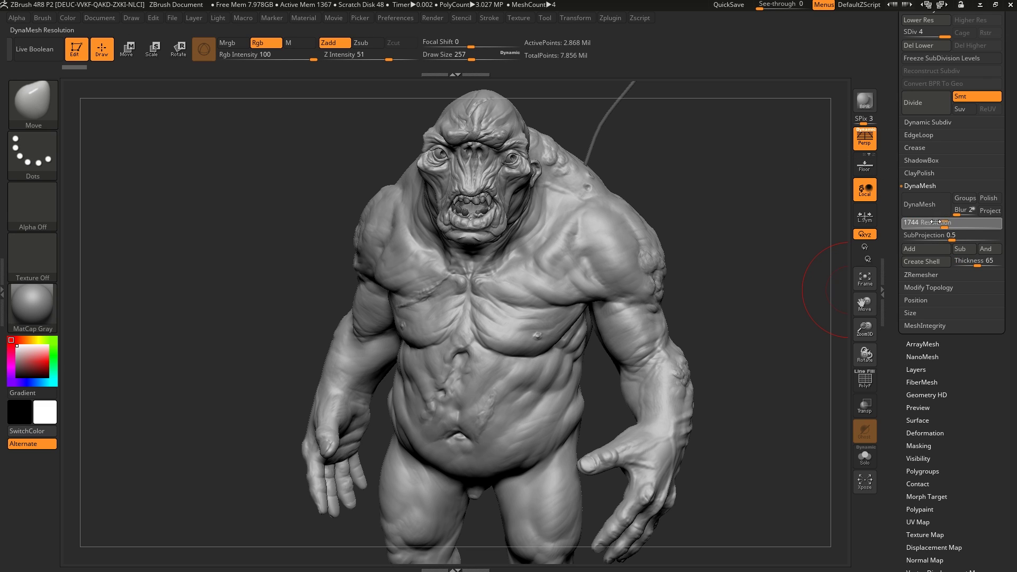
- Open the ZRemesher settings and set the Target Polygons Count to 15.25004
{"action": "left_click", "coordinate": [924, 278]}
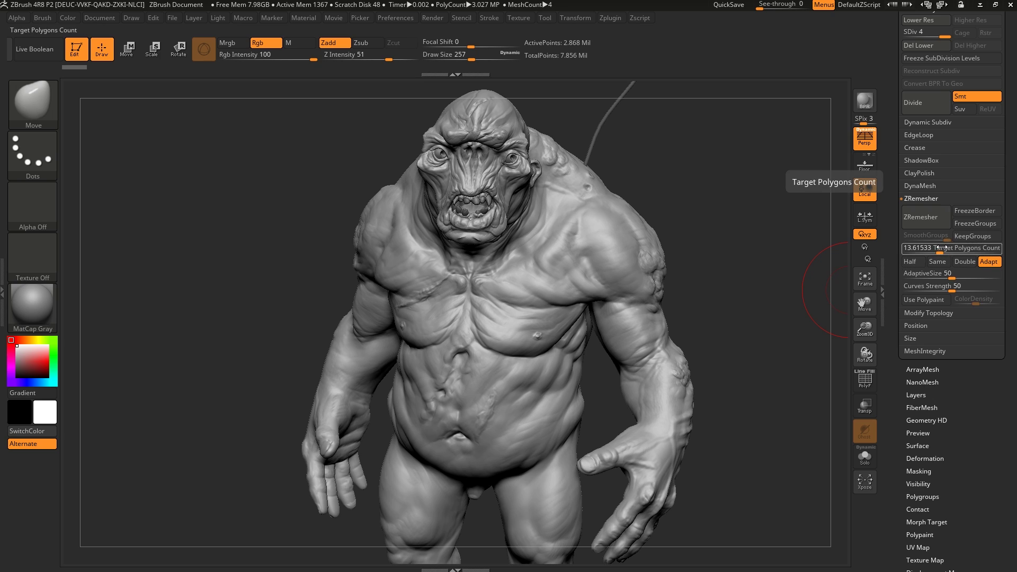
{"action": "left_click_drag", "start_coordinate": [940, 249], "coordinate": [885, 249]}
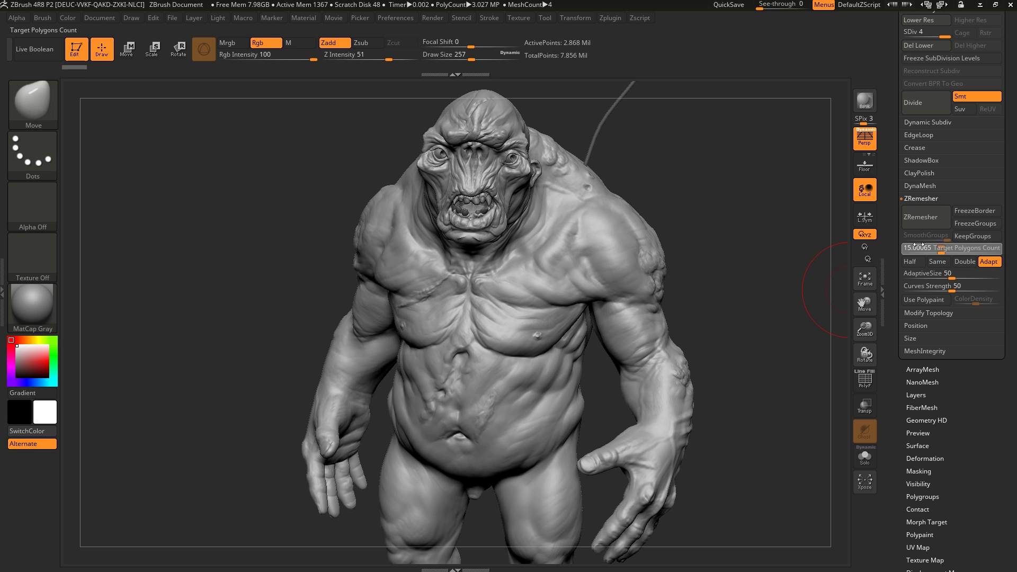
{"action": "left_click_drag", "start_coordinate": [918, 245], "coordinate": [926, 246]}
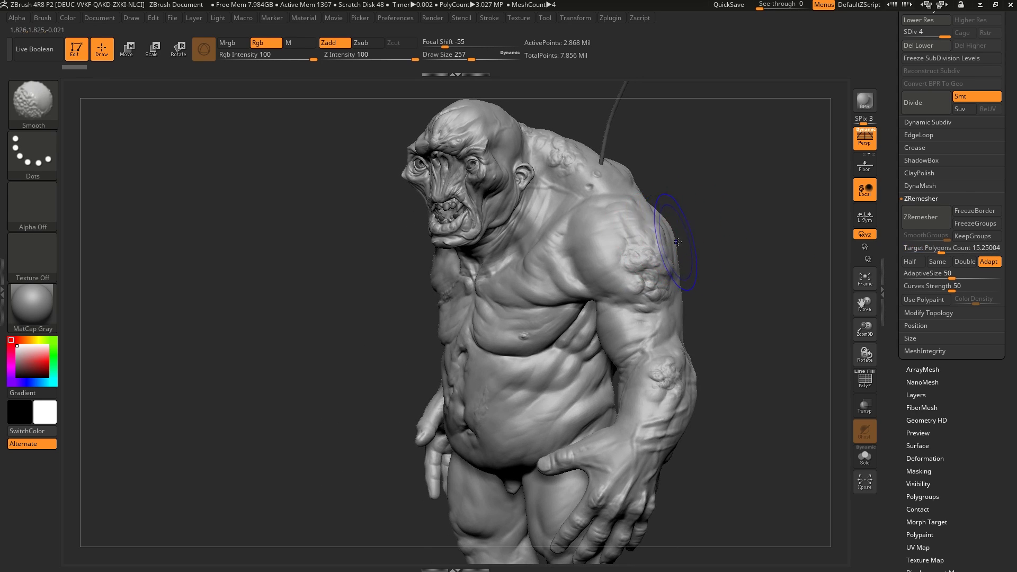
- Show the polygon wireframe on the creature and mask its left hand and lower forearm
{"action": "key", "text": "shift+f"}
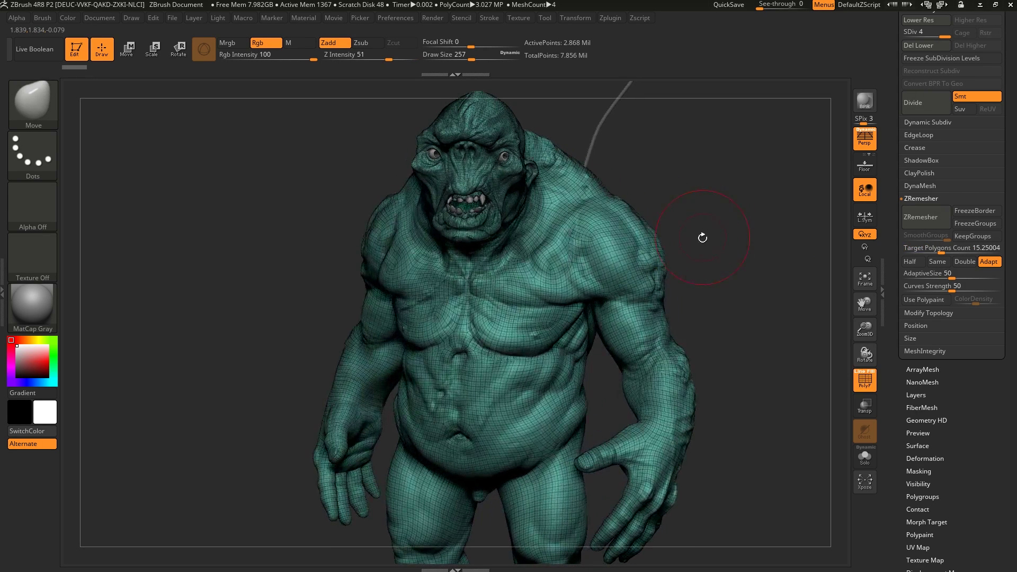
{"action": "key", "text": "ctrl"}
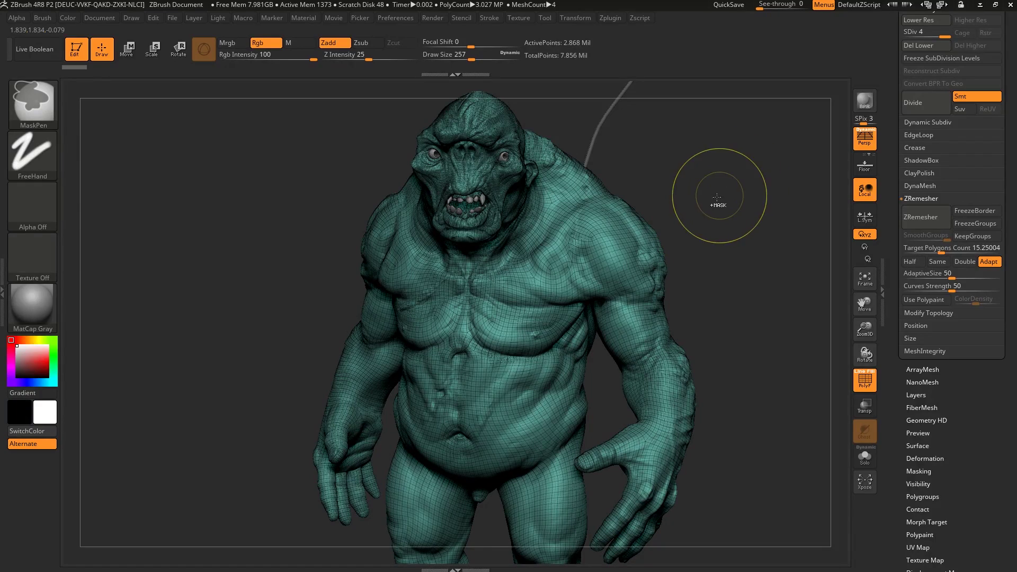
{"action": "mouse_move", "coordinate": [717, 404]}
{"action": "left_mouse_down"}
{"action": "mouse_move", "coordinate": [716, 468]}
{"action": "mouse_move", "coordinate": [688, 403]}
{"action": "mouse_move", "coordinate": [681, 461]}
{"action": "left_mouse_up"}
{"action": "key", "text": "ctrl"}
{"action": "mouse_move", "coordinate": [727, 492]}
{"action": "left_mouse_down", "text": "ctrl"}
{"action": "mouse_move", "coordinate": [693, 461]}
{"action": "mouse_move", "coordinate": [602, 318]}
{"action": "mouse_move", "coordinate": [592, 282]}
{"action": "left_mouse_up", "text": "ctrl"}
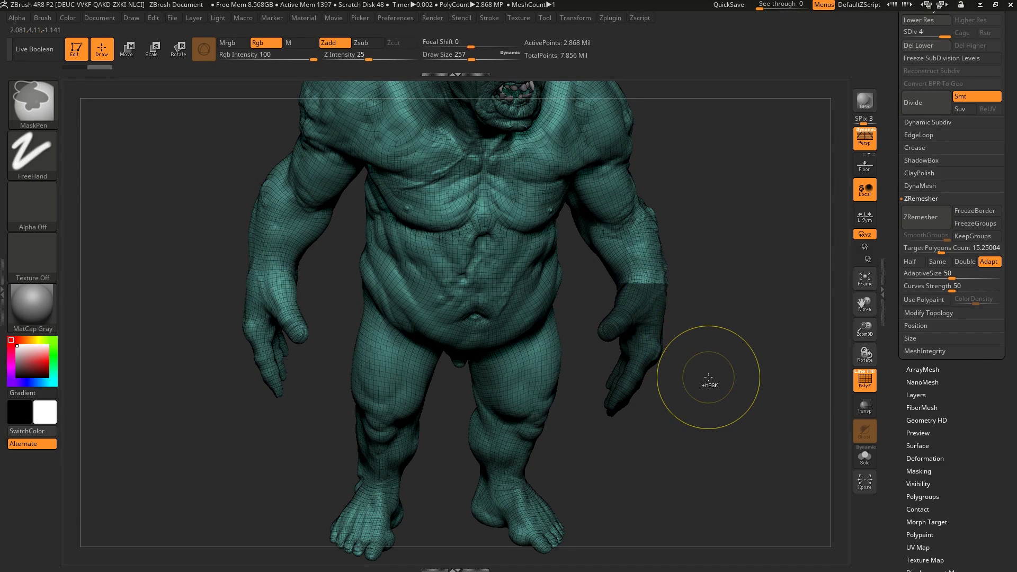
- Make the masked left hand and lower forearm a separate polygroup and regroup the whole unmasked body as one
{"action": "key", "text": "ctrl+w"}
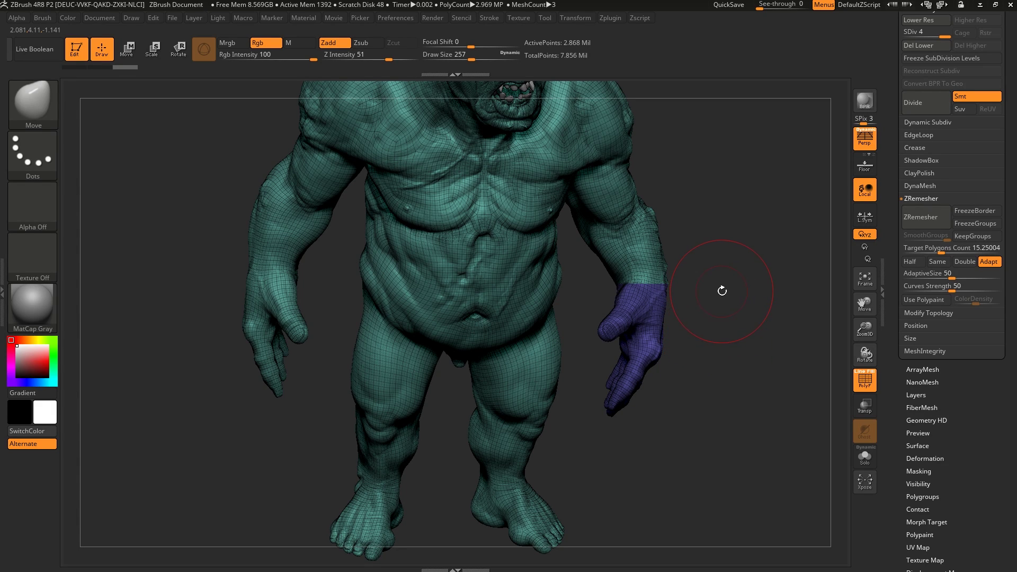
{"action": "left_click_drag", "start_coordinate": [717, 288], "coordinate": [710, 281]}
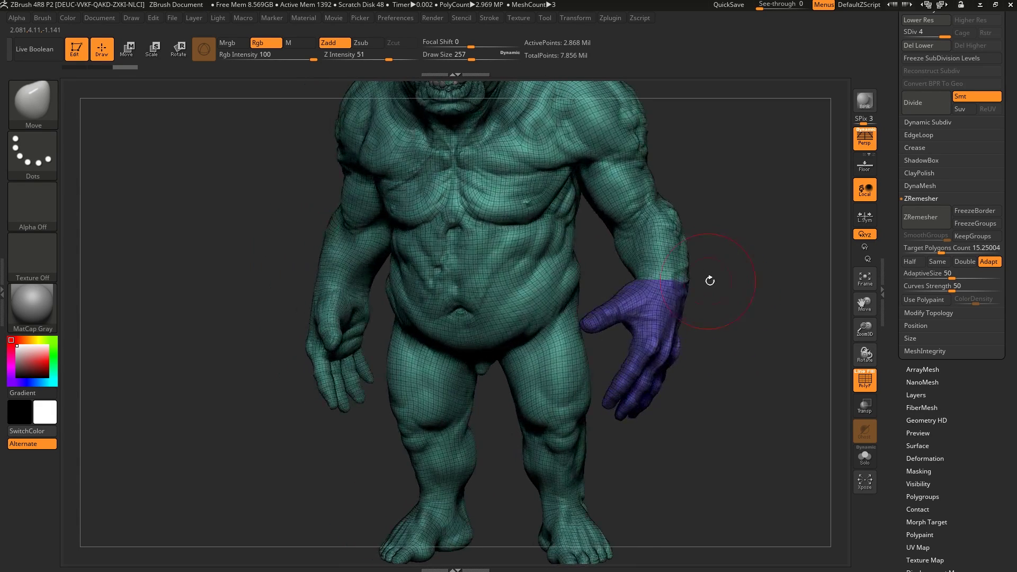
{"action": "left_click", "coordinate": [775, 307], "text": "ctrl"}
{"action": "key", "text": "ctrl+w"}
{"action": "key", "text": "ctrl+w"}
{"action": "left_click_drag", "start_coordinate": [734, 326], "coordinate": [779, 333]}
- Mask the left hand and lower forearm for another polygroup, and merge the entire creature back into a single polygroup
{"action": "left_click_drag", "start_coordinate": [706, 479], "coordinate": [599, 273], "text": "ctrl"}
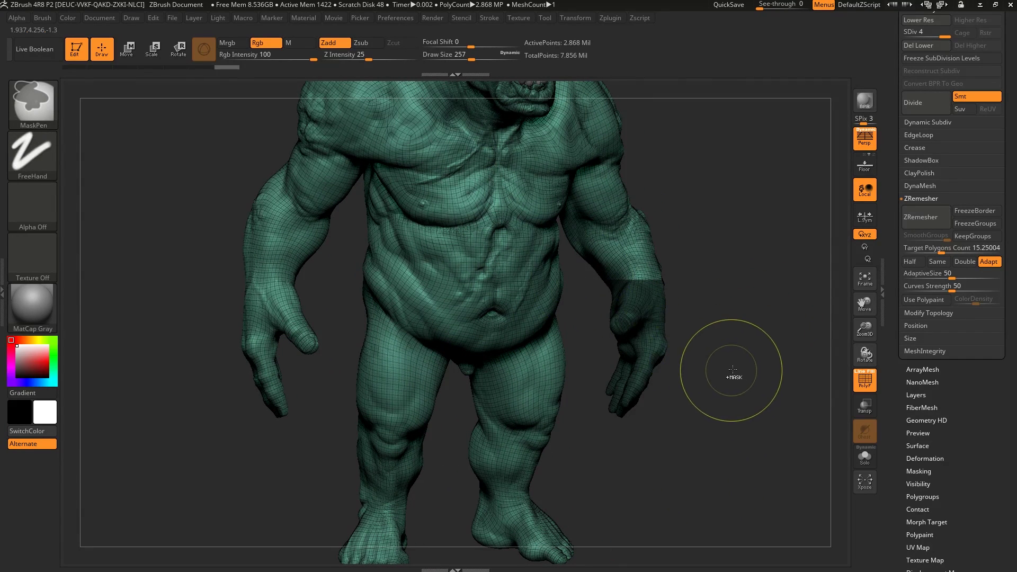
{"action": "key", "text": "ctrl+w"}
{"action": "key", "text": "ctrl+w"}
{"action": "key", "text": "ctrl+w"}
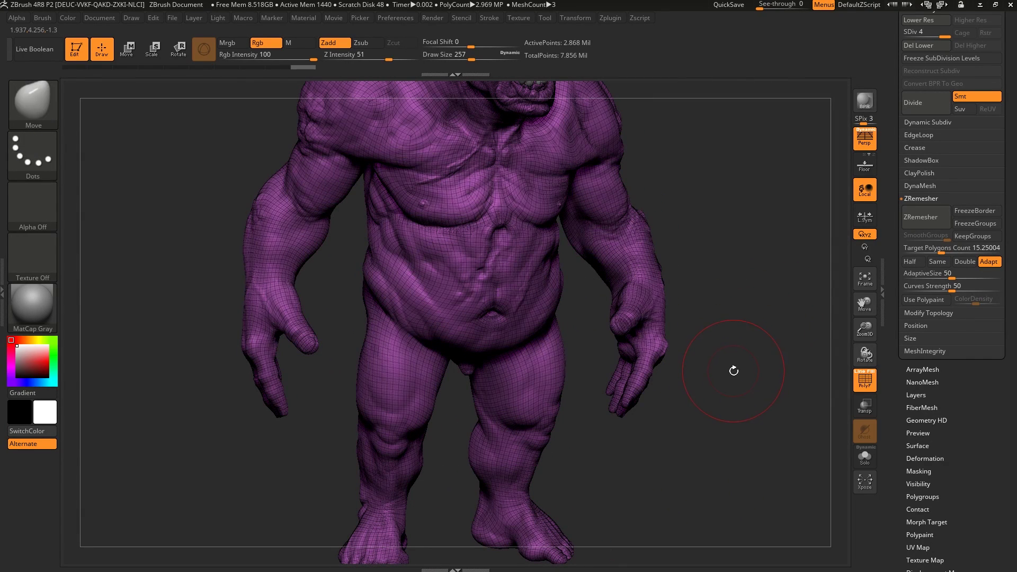
- Mask the creature's left hand and lower forearm and turn the masked region into its own polygroup
{"action": "left_click_drag", "start_coordinate": [708, 470], "coordinate": [581, 271], "text": "ctrl"}
{"action": "key", "text": "ctrl+w"}
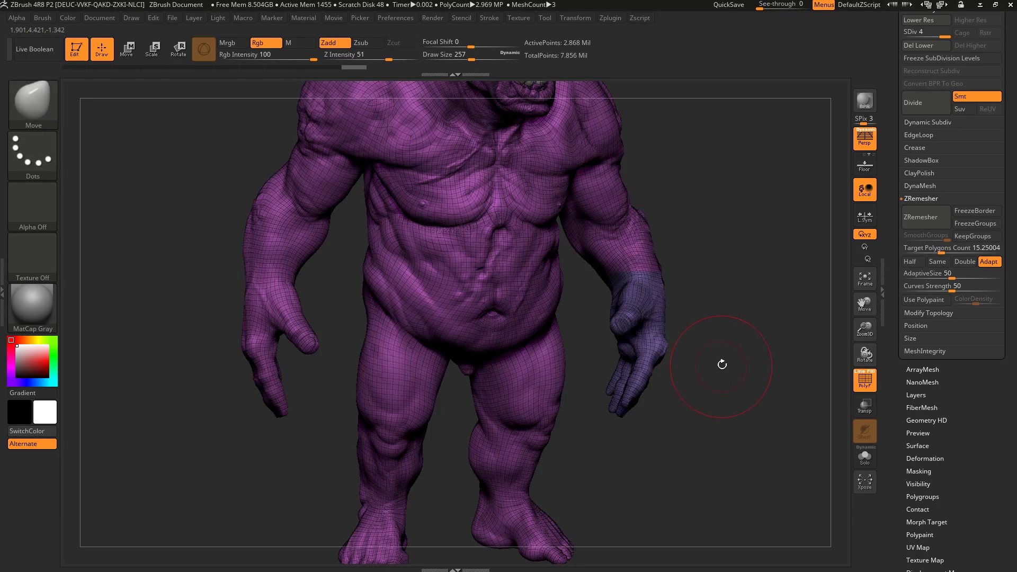
{"action": "left_click_drag", "start_coordinate": [755, 344], "coordinate": [682, 341]}
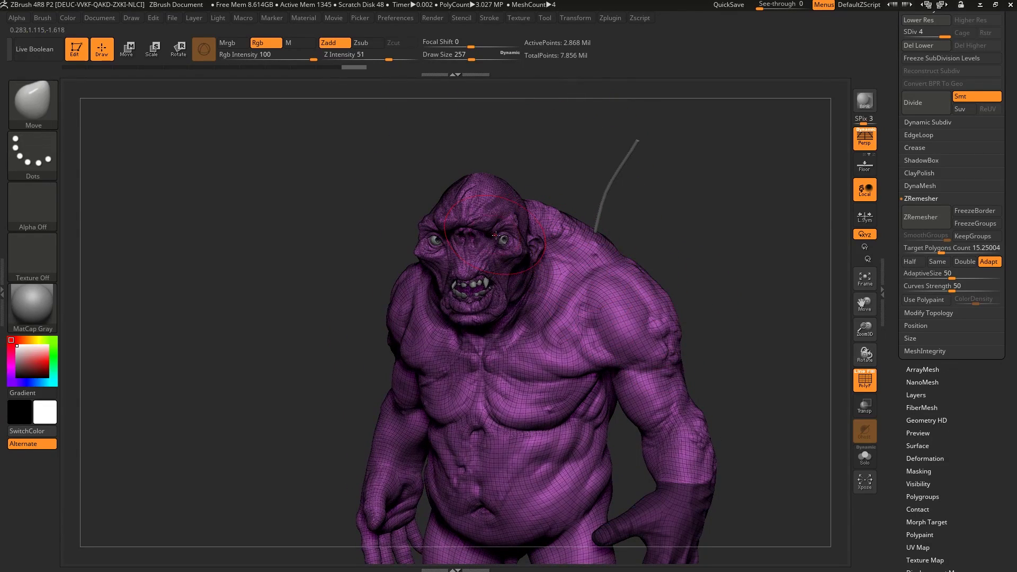
- Hide the polygon wireframe and make the EyeHuman1 eyeballs the active subtool
{"action": "mouse_move", "coordinate": [508, 216]}
{"action": "right_mouse_down", "text": "ctrl"}
{"action": "mouse_move", "coordinate": [570, 334]}
{"action": "mouse_move", "coordinate": [613, 280]}
{"action": "right_mouse_up", "text": "ctrl"}
{"action": "key", "text": "shift+f"}
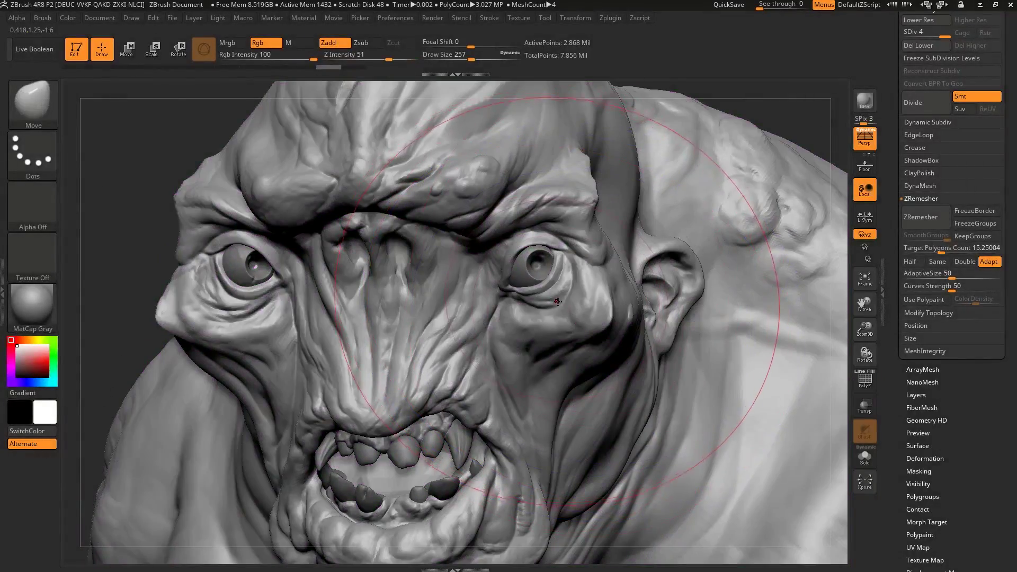
{"action": "left_click", "coordinate": [536, 273], "text": "alt"}
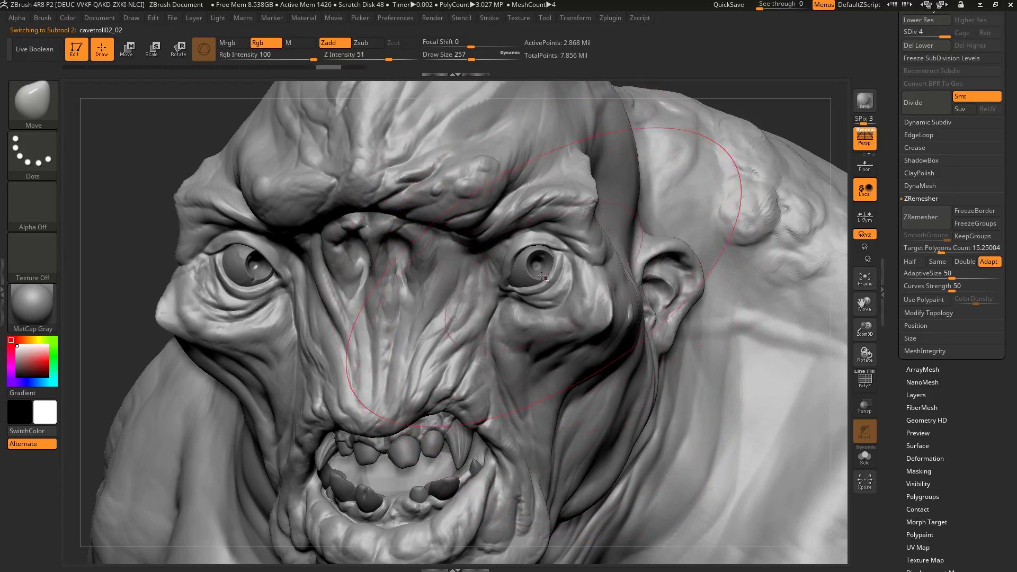
{"action": "left_click", "coordinate": [560, 311], "text": "alt"}
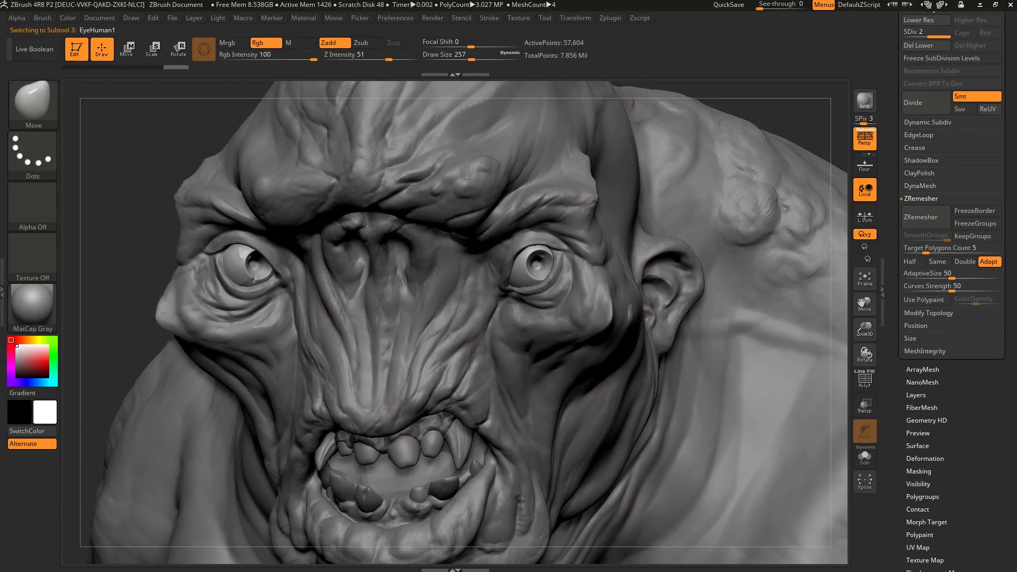
{"action": "left_click", "coordinate": [559, 309], "text": "alt"}
{"action": "left_click", "coordinate": [535, 271], "text": "alt"}
{"action": "right_click_drag", "start_coordinate": [535, 271], "coordinate": [598, 322], "text": "ctrl"}
- Isolate the eyeballs in Solo mode and show their polygon wireframe
{"action": "left_click", "coordinate": [865, 456]}
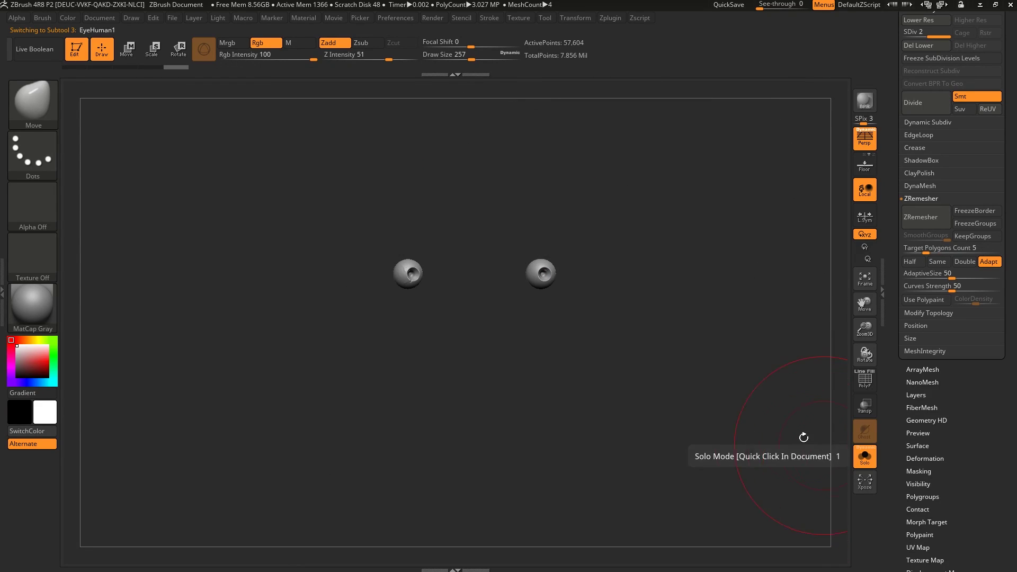
{"action": "key", "text": "shift+f"}
{"action": "right_click_drag", "start_coordinate": [581, 291], "coordinate": [593, 382], "text": "ctrl"}
{"action": "right_click_drag", "start_coordinate": [558, 345], "coordinate": [659, 353], "text": "alt"}
- Group both isolated eyeballs into one common polygroup
{"action": "key", "text": "ctrl"}
{"action": "key", "text": "ctrl"}
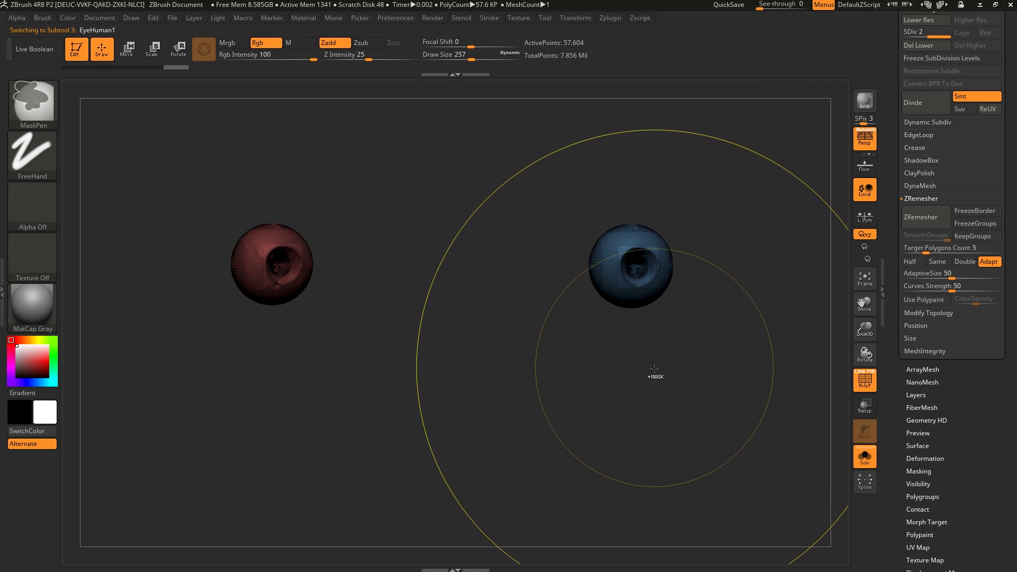
{"action": "key", "text": "ctrl+w"}
{"action": "left_click_drag", "start_coordinate": [665, 385], "coordinate": [658, 359]}
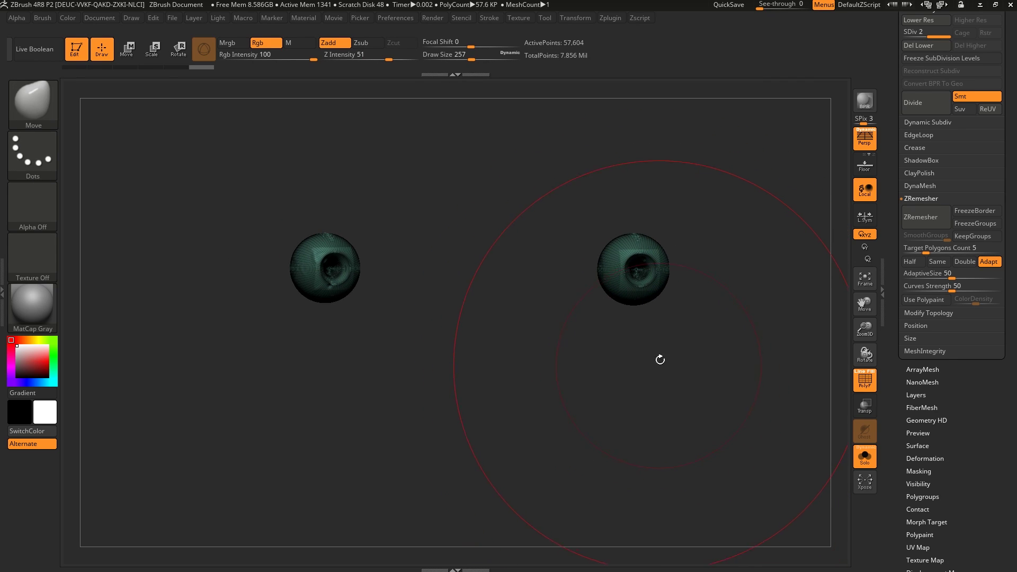
- Mask the creature's left eyeball and make it a polygroup separate from the other eyeball
{"action": "key", "text": "ctrl"}
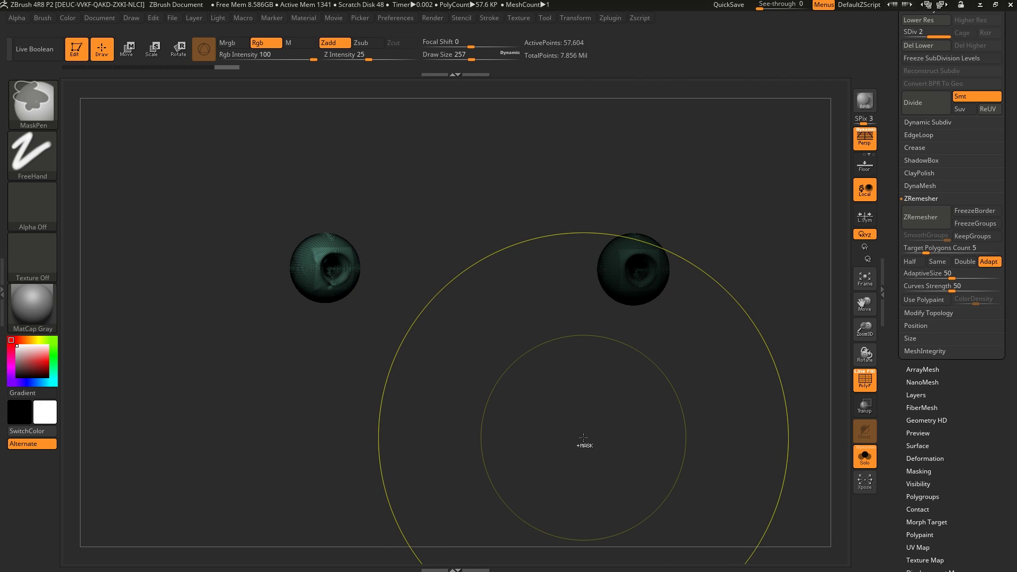
{"action": "key", "text": "ctrl+w"}
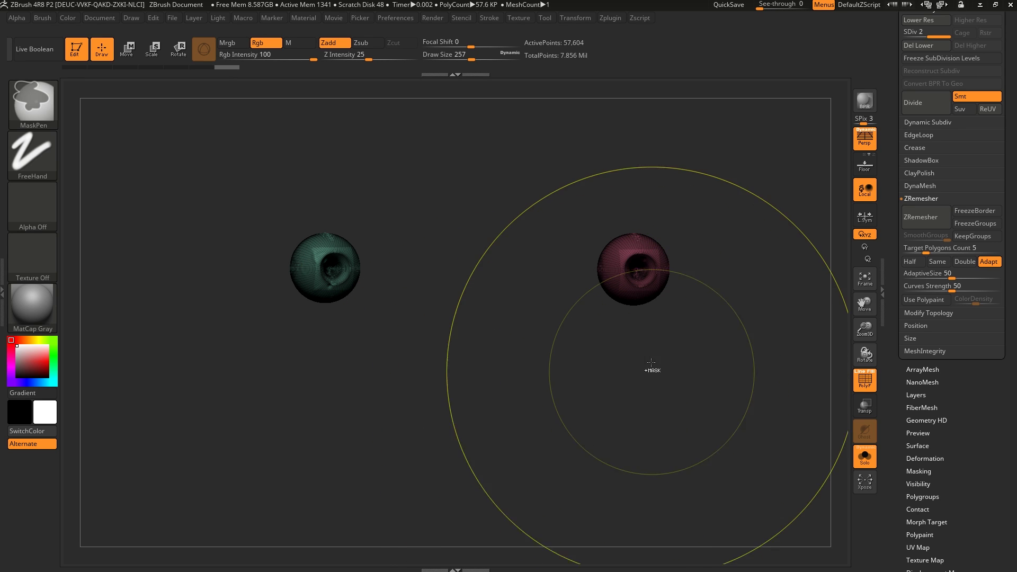
{"action": "left_click_drag", "start_coordinate": [745, 165], "coordinate": [555, 360], "text": "ctrl"}
{"action": "key", "text": "ctrl+w"}
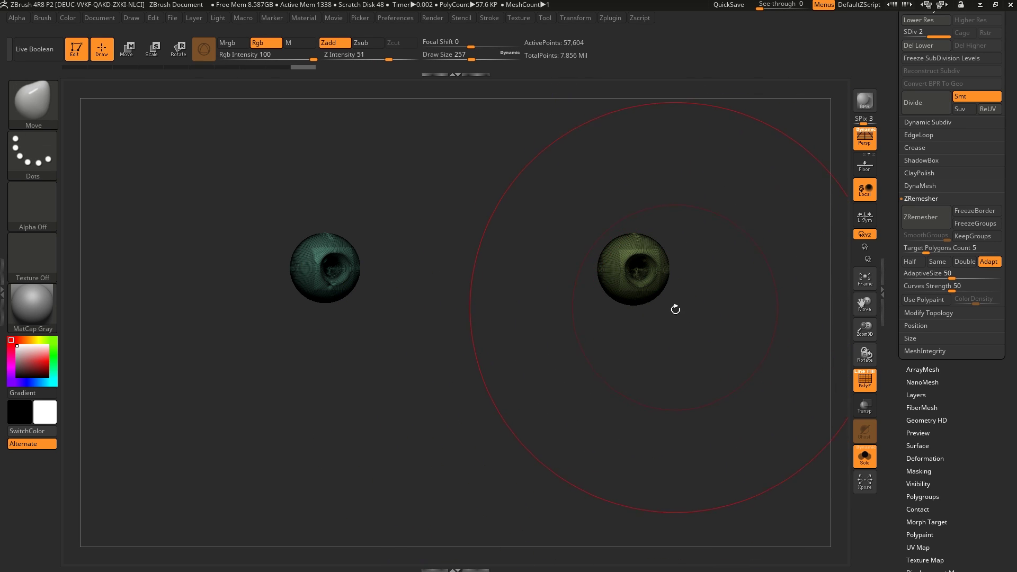
{"action": "left_click_drag", "start_coordinate": [675, 309], "coordinate": [659, 252], "text": "alt"}
- Hide the eyeballs' polygon wireframe and leave Solo mode so the whole creature is displayed
{"action": "key", "text": "shift"}
{"action": "key", "text": "shift+f"}
{"action": "mouse_move", "coordinate": [662, 312]}
{"action": "left_mouse_down", "text": "alt"}
{"action": "mouse_move", "coordinate": [676, 276]}
{"action": "mouse_move", "coordinate": [597, 302]}
{"action": "left_mouse_up", "text": "alt"}
{"action": "left_click", "coordinate": [861, 461]}
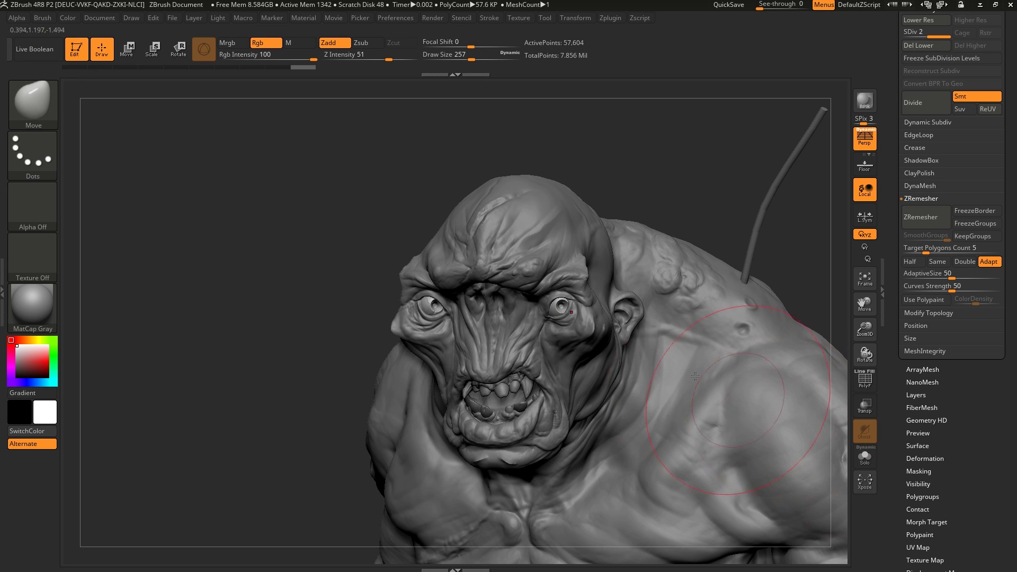
- Enlarge the Move brush to a draw size of 593
{"action": "key", "text": "s"}
{"action": "left_click_drag", "start_coordinate": [560, 310], "coordinate": [585, 310]}
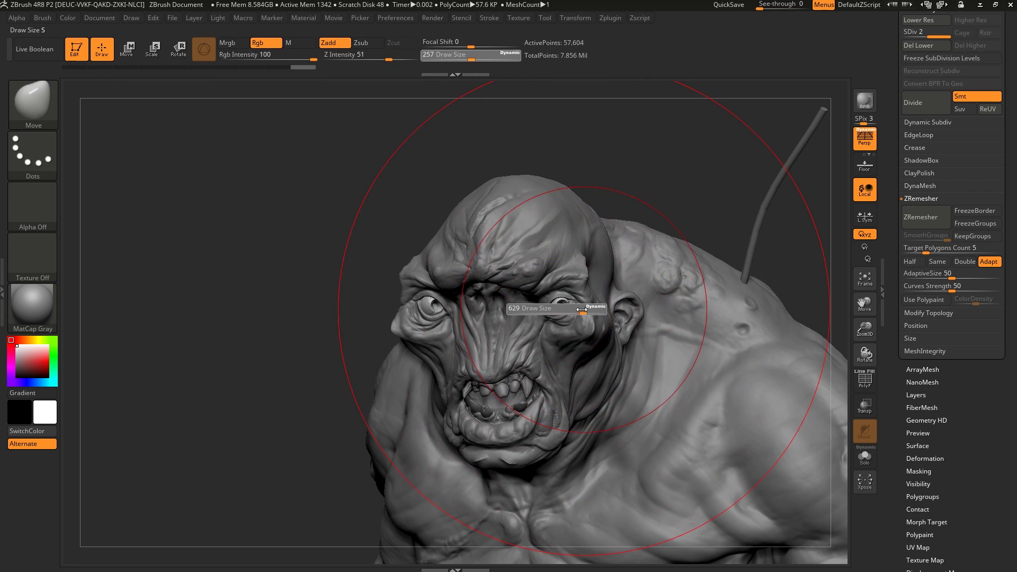
{"action": "right_click_drag", "start_coordinate": [549, 309], "coordinate": [567, 305]}
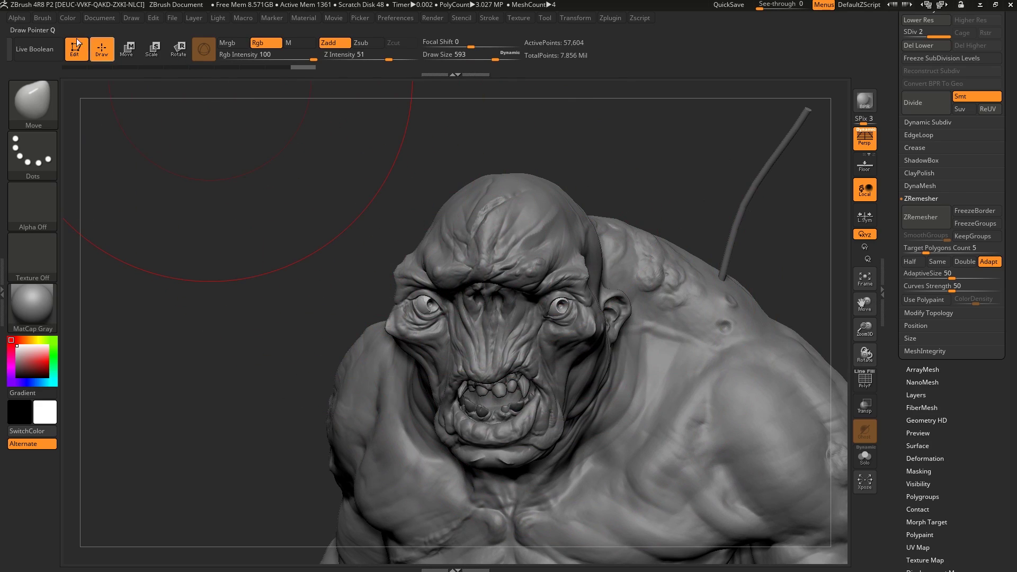
- Open the brush's Auto Masking settings and set Mask By Polygroups to 0
{"action": "left_click", "coordinate": [42, 19]}
{"action": "left_click", "coordinate": [37, 33]}
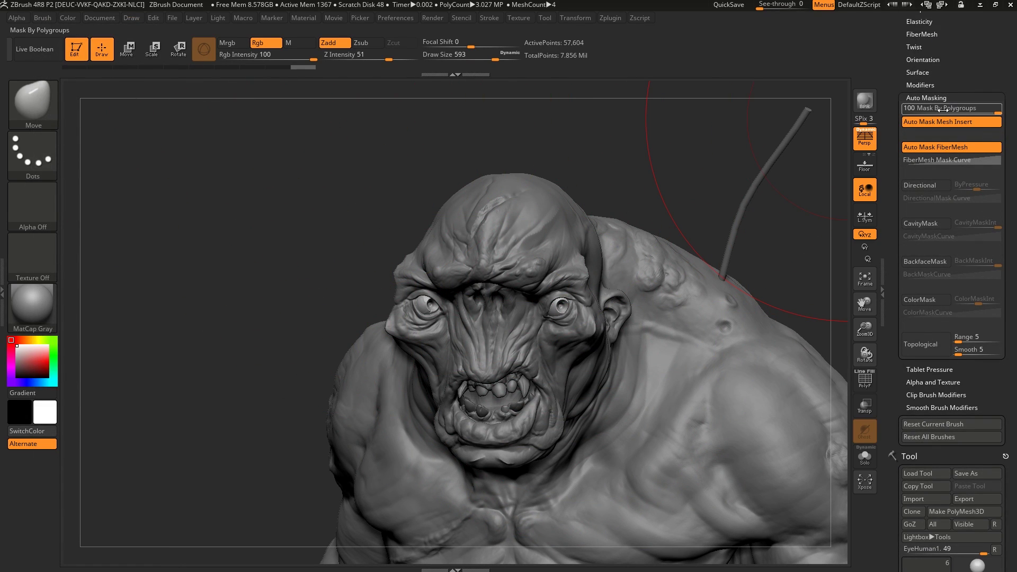
{"action": "left_click", "coordinate": [923, 107]}
{"action": "left_click_drag", "start_coordinate": [969, 111], "coordinate": [896, 116]}
- Pull the left eyeball out of its socket toward the mouth with the Move brush and undo the stroke
{"action": "left_click_drag", "start_coordinate": [724, 218], "coordinate": [713, 199]}
{"action": "mouse_move", "coordinate": [563, 306]}
{"action": "left_mouse_down"}
{"action": "mouse_move", "coordinate": [609, 316]}
{"action": "mouse_move", "coordinate": [351, 345]}
{"action": "mouse_move", "coordinate": [713, 231]}
{"action": "mouse_move", "coordinate": [665, 463]}
{"action": "mouse_move", "coordinate": [488, 418]}
{"action": "mouse_move", "coordinate": [522, 353]}
{"action": "left_mouse_up"}
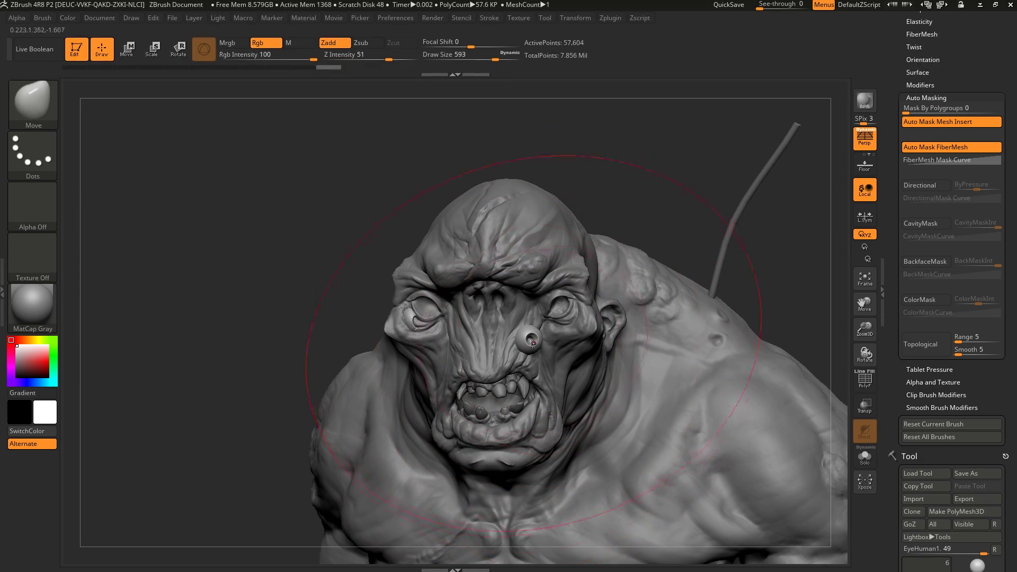
{"action": "key", "text": "ctrl"}
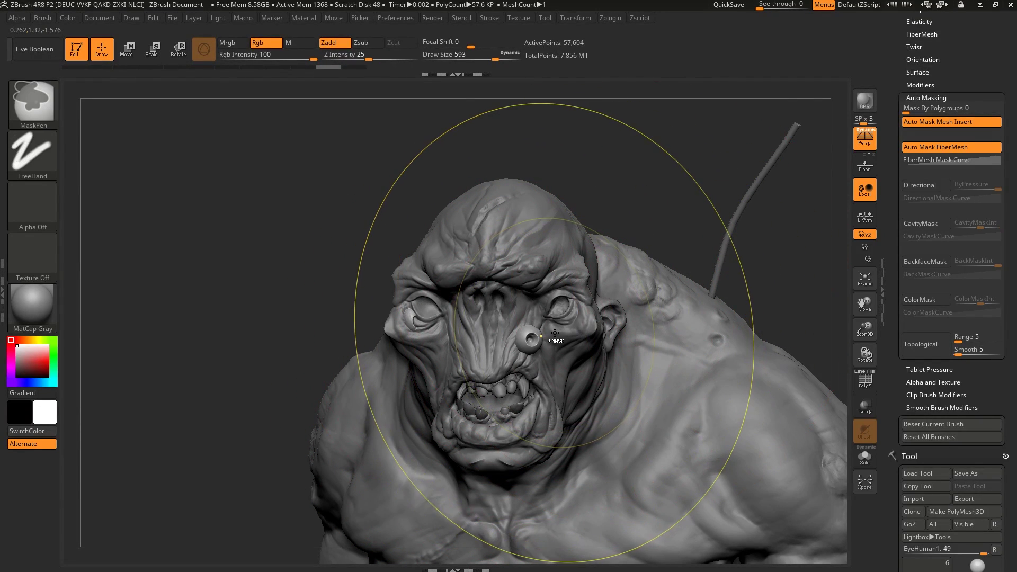
{"action": "key", "text": "ctrl+z"}
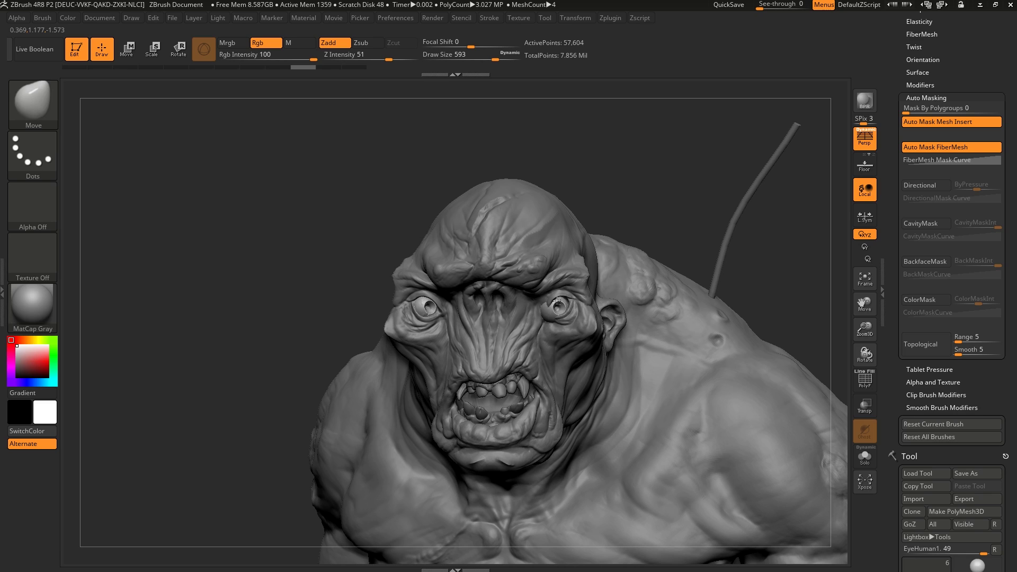
{"action": "key", "text": "ctrl"}
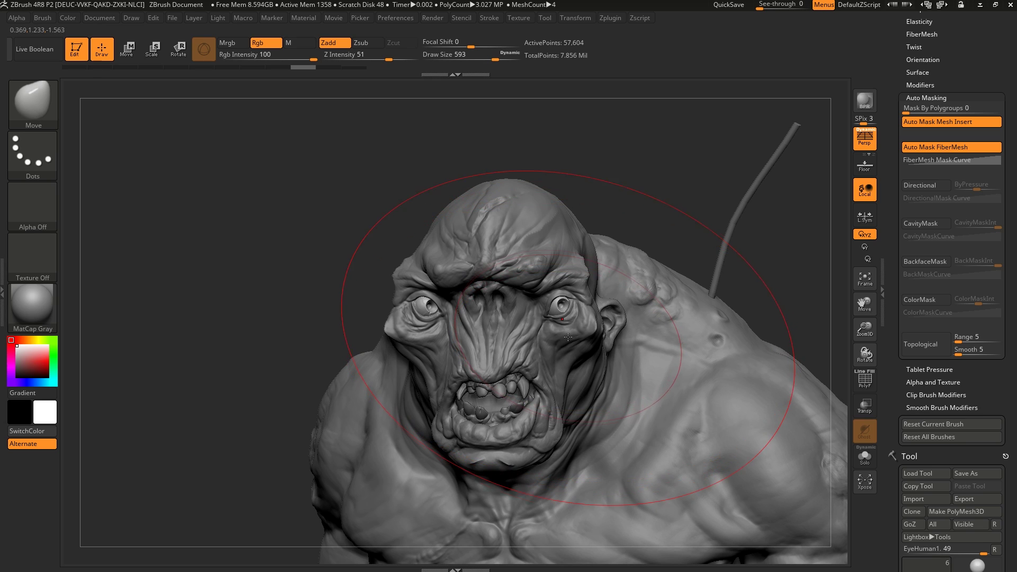
- Set the Move brush's draw size to 734 and Mask By Polygroups to 100
{"action": "key", "text": "s"}
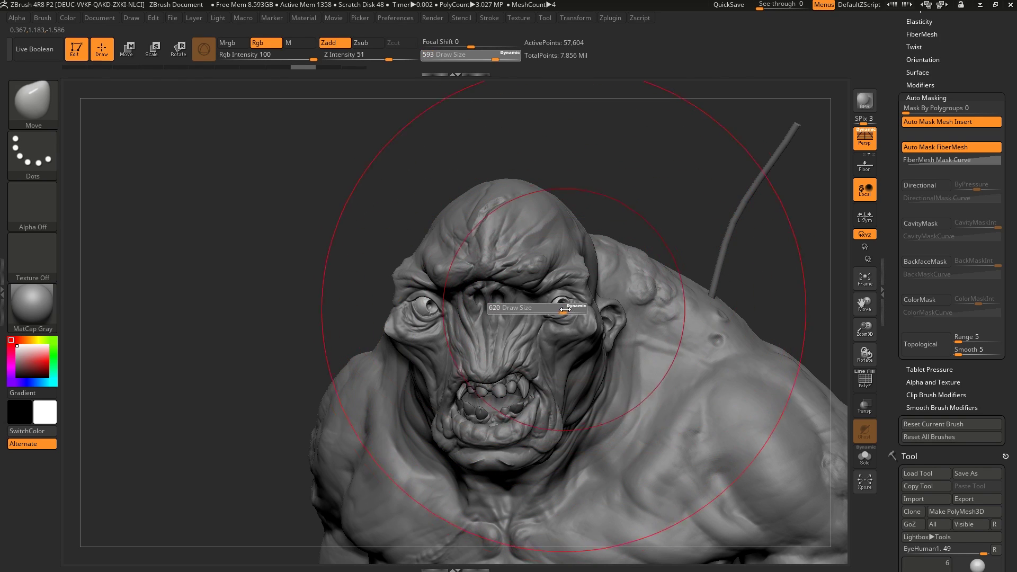
{"action": "left_click_drag", "start_coordinate": [548, 308], "coordinate": [563, 309]}
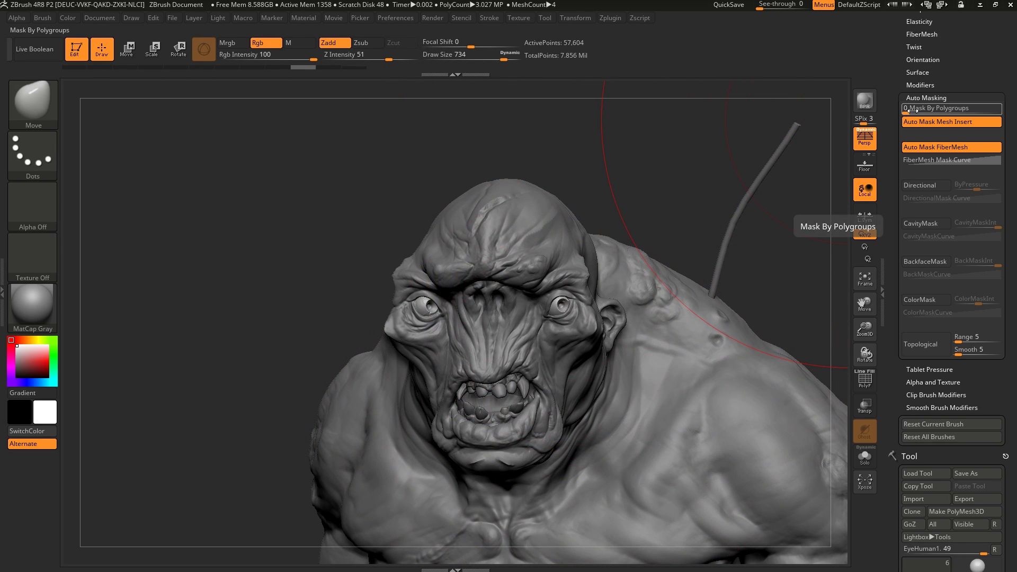
{"action": "left_click_drag", "start_coordinate": [918, 109], "coordinate": [915, 114]}
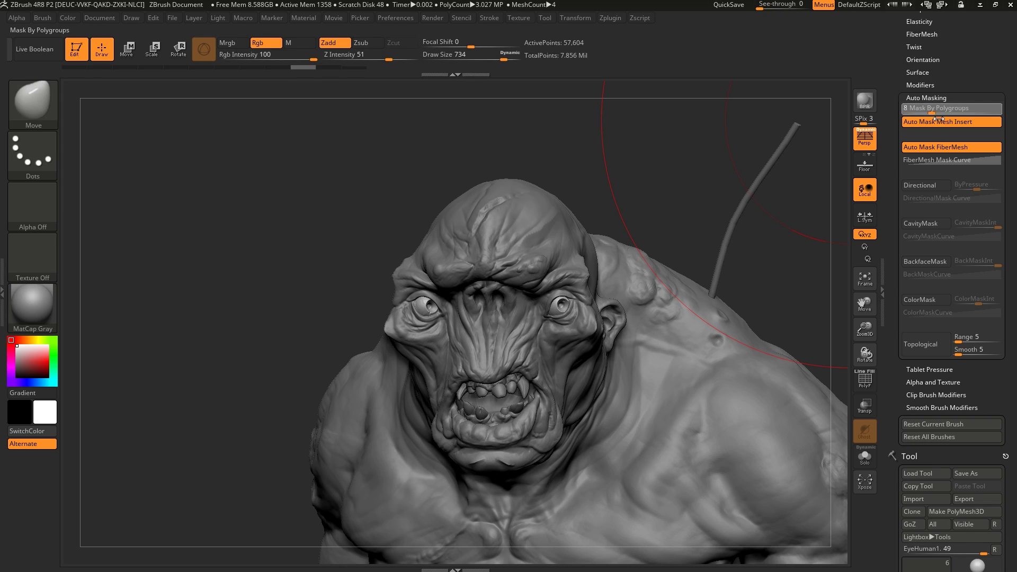
- Try moving only the left eyeball with the large Move brush and undo the strokes
{"action": "mouse_move", "coordinate": [569, 302]}
{"action": "left_mouse_down"}
{"action": "mouse_move", "coordinate": [610, 307]}
{"action": "mouse_move", "coordinate": [652, 217]}
{"action": "mouse_move", "coordinate": [607, 360]}
{"action": "mouse_move", "coordinate": [608, 304]}
{"action": "mouse_move", "coordinate": [568, 315]}
{"action": "left_mouse_up"}
{"action": "key", "text": "ctrl+z"}
{"action": "key", "text": "ctrl+z"}
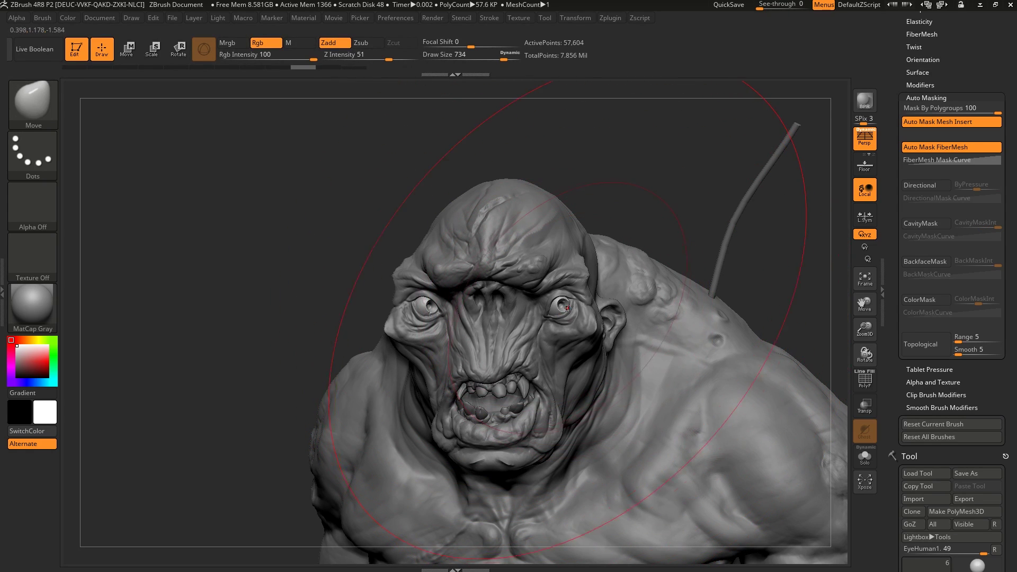
- Make the cavetroll02_02 body the active subtool and set up the ClayBuildup brush with a draw size of 16 at the left ear
{"action": "left_click_drag", "start_coordinate": [614, 310], "coordinate": [620, 310]}
{"action": "mouse_move", "coordinate": [635, 310]}
{"action": "right_mouse_down", "text": "alt"}
{"action": "mouse_move", "coordinate": [525, 300]}
{"action": "mouse_move", "coordinate": [630, 312]}
{"action": "mouse_move", "coordinate": [498, 309]}
{"action": "mouse_move", "coordinate": [525, 289]}
{"action": "mouse_move", "coordinate": [523, 318]}
{"action": "mouse_move", "coordinate": [503, 300]}
{"action": "right_mouse_up", "text": "alt"}
{"action": "left_click", "coordinate": [515, 311], "text": "alt"}
{"action": "key", "text": "b"}
{"action": "key", "text": "c"}
{"action": "key", "text": "b"}
{"action": "key", "text": "s"}
{"action": "left_click_drag", "start_coordinate": [503, 301], "coordinate": [432, 300]}
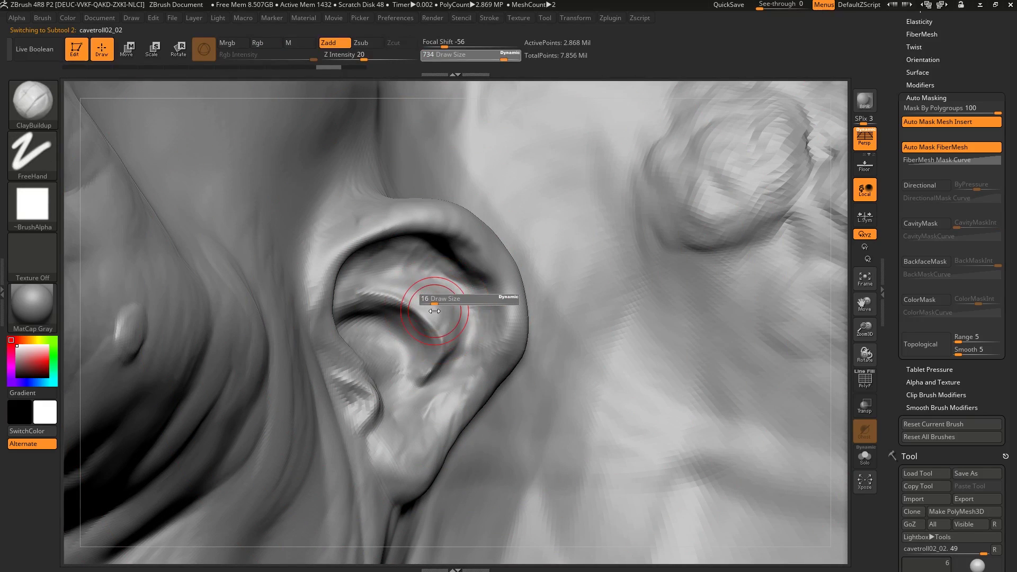
- Add a ClayBuildup stroke inside the upper hollow of the left ear and set the draw size to 29
{"action": "right_click_drag", "start_coordinate": [431, 300], "coordinate": [491, 286], "text": "ctrl"}
{"action": "mouse_move", "coordinate": [481, 300]}
{"action": "left_mouse_down"}
{"action": "mouse_move", "coordinate": [457, 280]}
{"action": "mouse_move", "coordinate": [464, 271]}
{"action": "left_mouse_up"}
{"action": "right_click_drag", "start_coordinate": [465, 270], "coordinate": [472, 301]}
{"action": "key", "text": "s"}
{"action": "mouse_move", "coordinate": [466, 299]}
{"action": "left_mouse_down"}
{"action": "mouse_move", "coordinate": [445, 318]}
{"action": "mouse_move", "coordinate": [408, 265]}
{"action": "mouse_move", "coordinate": [465, 306]}
{"action": "left_mouse_up"}
{"action": "mouse_move", "coordinate": [465, 306]}
{"action": "right_mouse_down"}
{"action": "mouse_move", "coordinate": [471, 264]}
{"action": "mouse_move", "coordinate": [469, 273]}
{"action": "right_mouse_up"}
- Set the draw size to 17 and build up a clay bump inside the ear's upper hollow, checking the back of the ear
{"action": "key", "text": "s"}
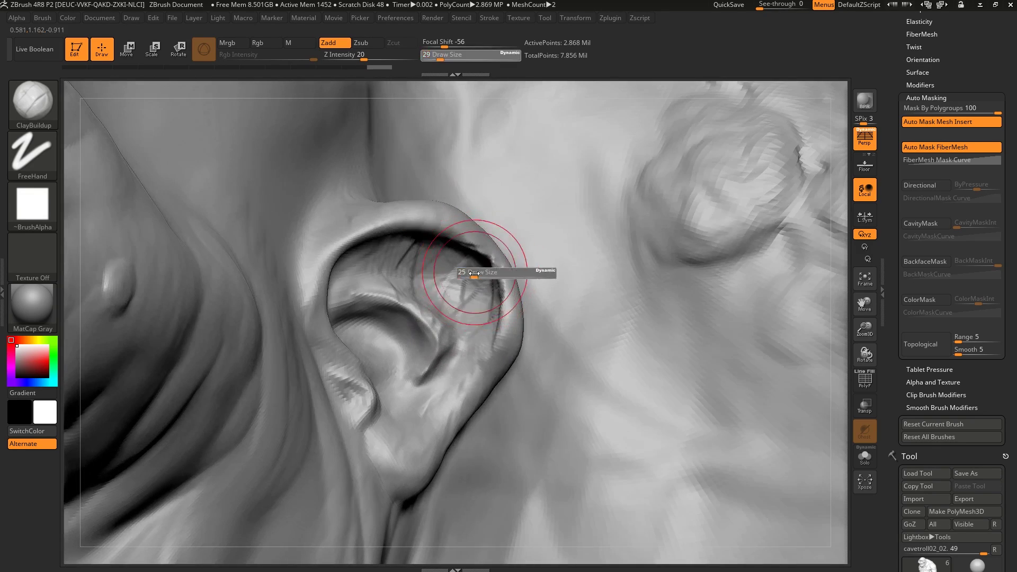
{"action": "left_click_drag", "start_coordinate": [469, 272], "coordinate": [455, 287]}
{"action": "key", "text": "["}
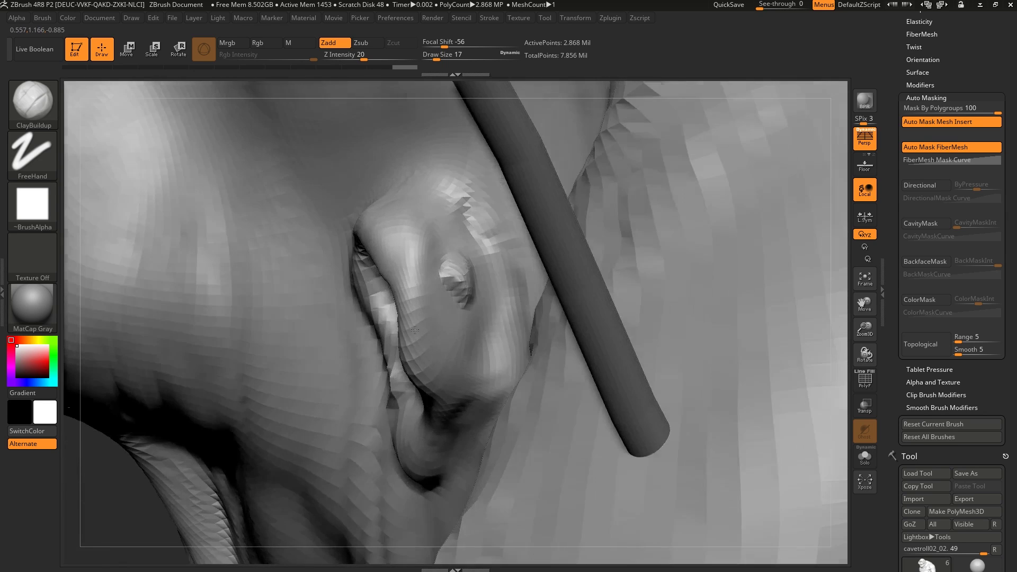
{"action": "key", "text": "ctrl"}
{"action": "left_click_drag", "start_coordinate": [463, 300], "coordinate": [455, 293], "text": "ctrl"}
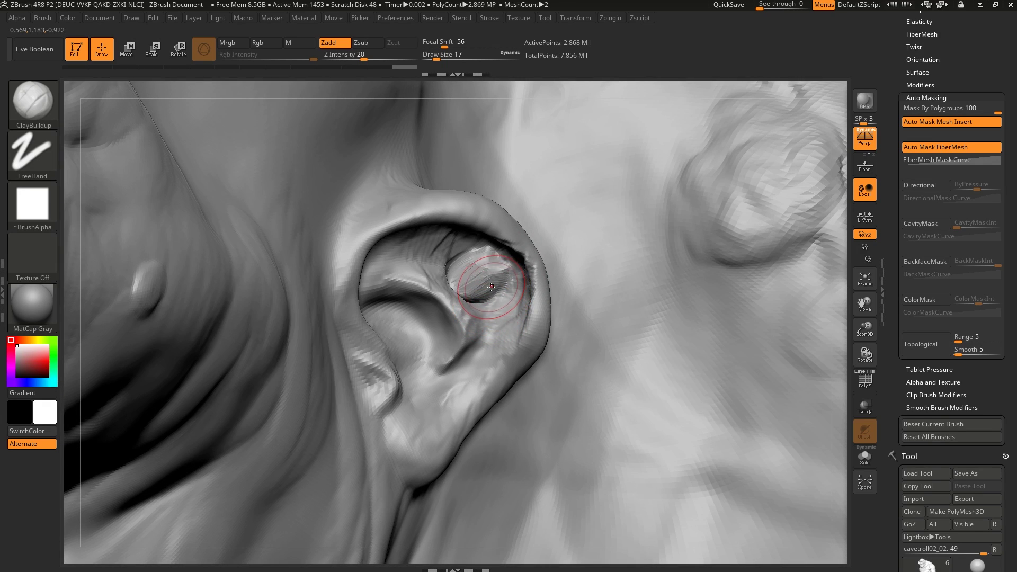
- Remove the clay bump inside the ear's upper hollow and build it up again, comparing the ear's front and back
{"action": "left_click_drag", "start_coordinate": [488, 269], "coordinate": [494, 286], "text": "shift"}
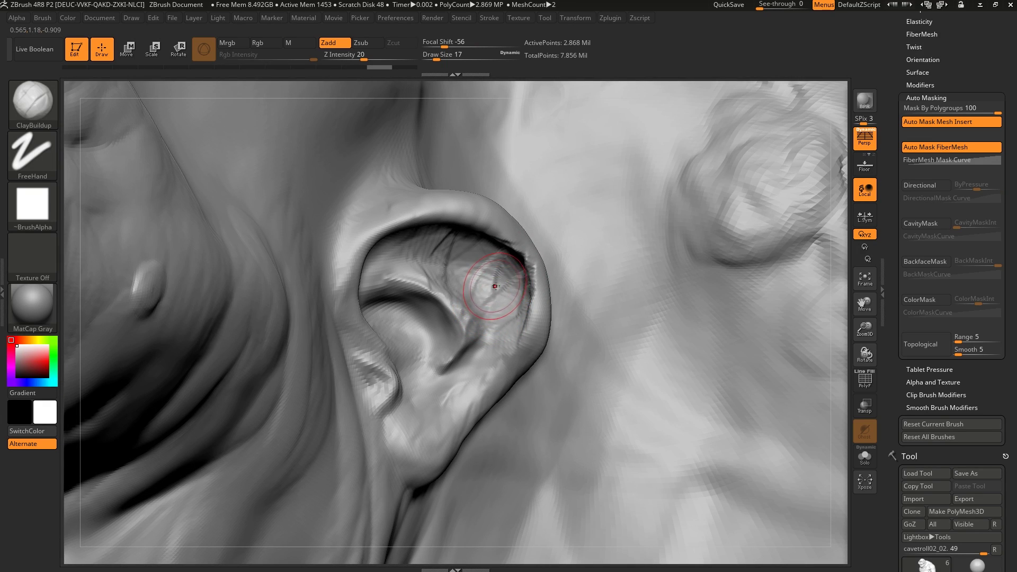
{"action": "right_click_drag", "start_coordinate": [493, 308], "coordinate": [482, 319]}
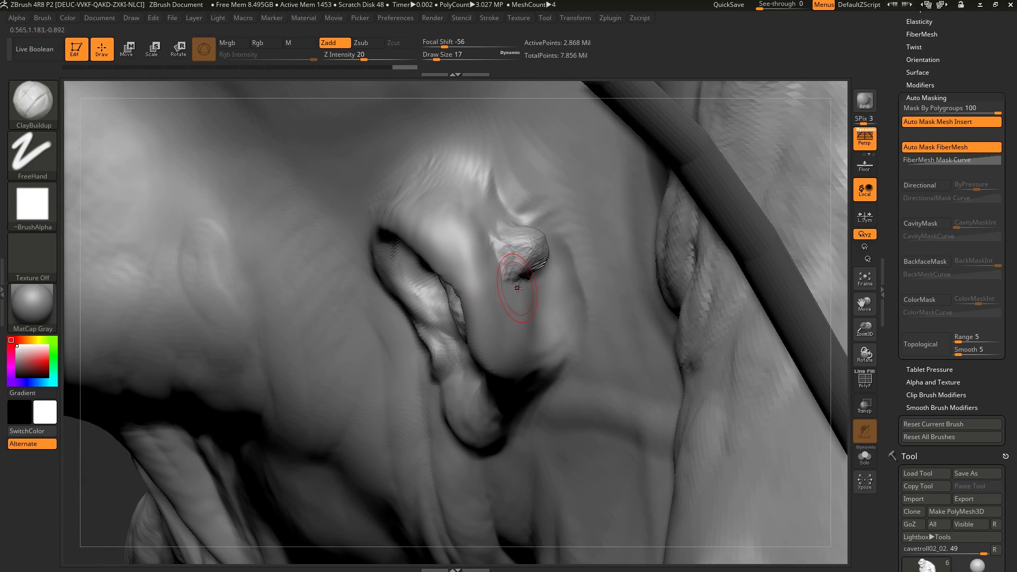
{"action": "right_click_drag", "start_coordinate": [524, 274], "coordinate": [528, 289]}
{"action": "left_click_drag", "start_coordinate": [528, 290], "coordinate": [494, 261]}
{"action": "right_click_drag", "start_coordinate": [499, 270], "coordinate": [532, 279]}
{"action": "left_click_drag", "start_coordinate": [532, 278], "coordinate": [536, 281]}
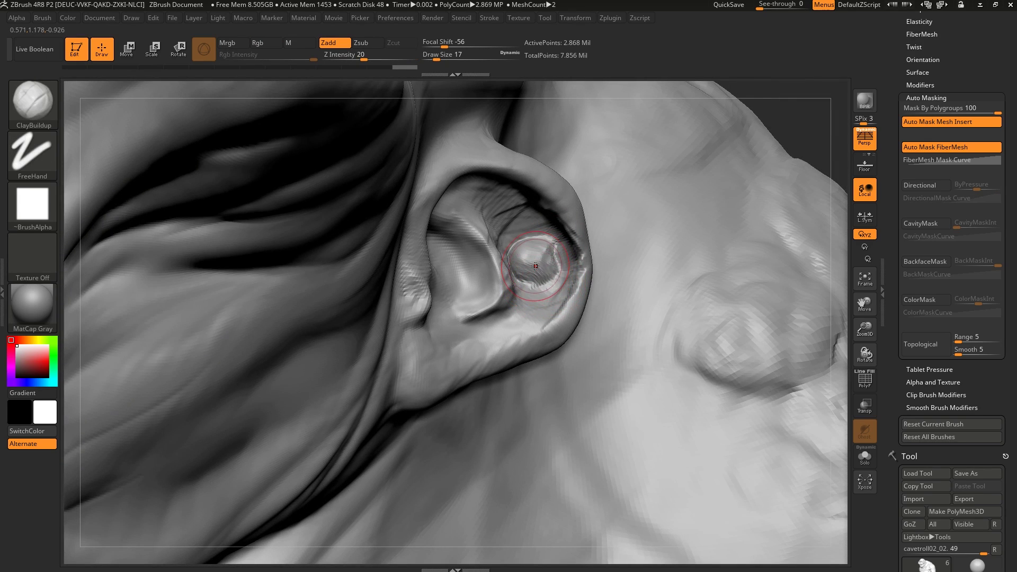
{"action": "right_click_drag", "start_coordinate": [536, 265], "coordinate": [532, 267]}
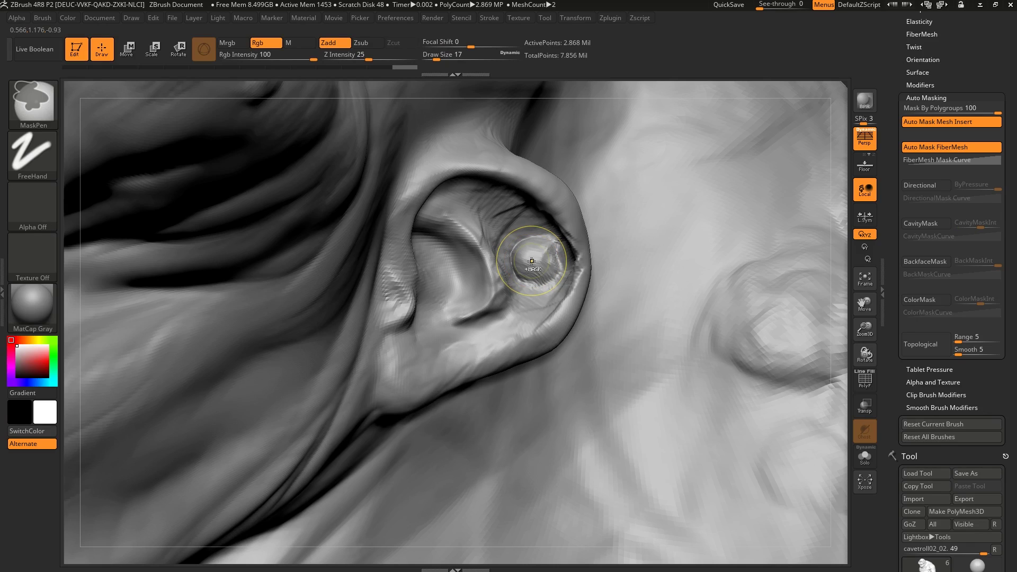
- Rework the clay in the left ear's upper hollow with ClayBuildup strokes along its inner edge
{"action": "left_click_drag", "start_coordinate": [532, 261], "coordinate": [532, 261]}
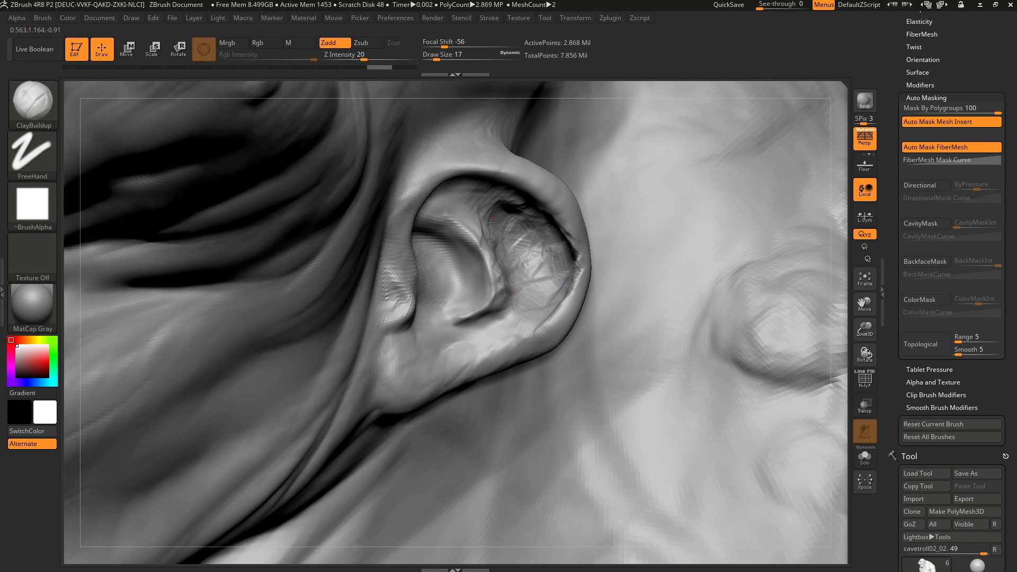
{"action": "left_click_drag", "start_coordinate": [490, 223], "coordinate": [495, 197]}
{"action": "right_click_drag", "start_coordinate": [526, 255], "coordinate": [532, 254]}
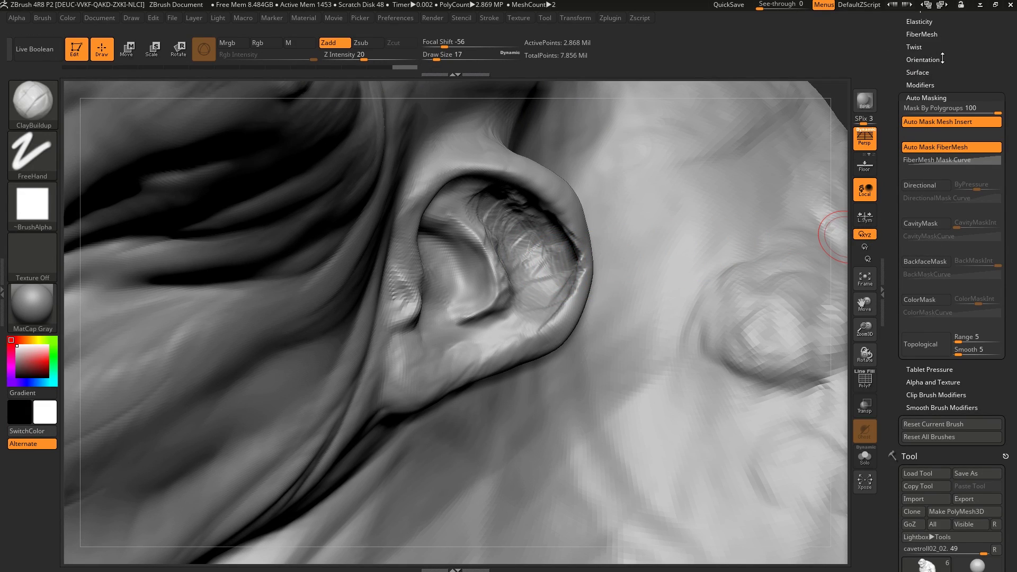
- Turn on BackfaceMask for the ClayBuildup brush and build up clay inside the ear's hollow, checking the back of the ear
{"action": "left_click", "coordinate": [920, 263]}
{"action": "right_click_drag", "start_coordinate": [557, 261], "coordinate": [549, 259]}
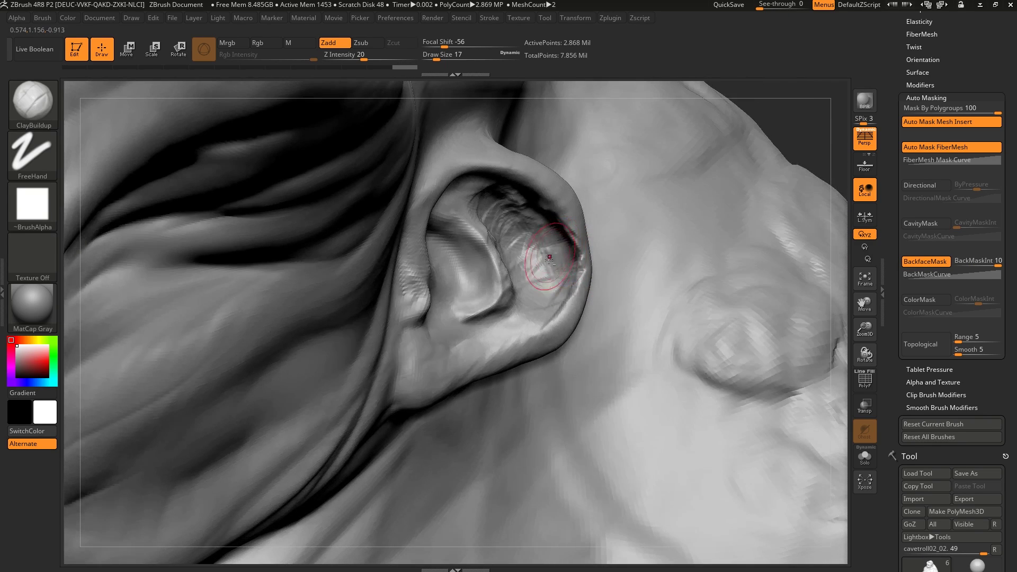
{"action": "left_click_drag", "start_coordinate": [520, 242], "coordinate": [525, 252]}
{"action": "mouse_move", "coordinate": [525, 252]}
{"action": "right_mouse_down"}
{"action": "mouse_move", "coordinate": [530, 265]}
{"action": "mouse_move", "coordinate": [578, 268]}
{"action": "mouse_move", "coordinate": [532, 276]}
{"action": "mouse_move", "coordinate": [522, 249]}
{"action": "mouse_move", "coordinate": [535, 234]}
{"action": "mouse_move", "coordinate": [541, 269]}
{"action": "right_mouse_up"}
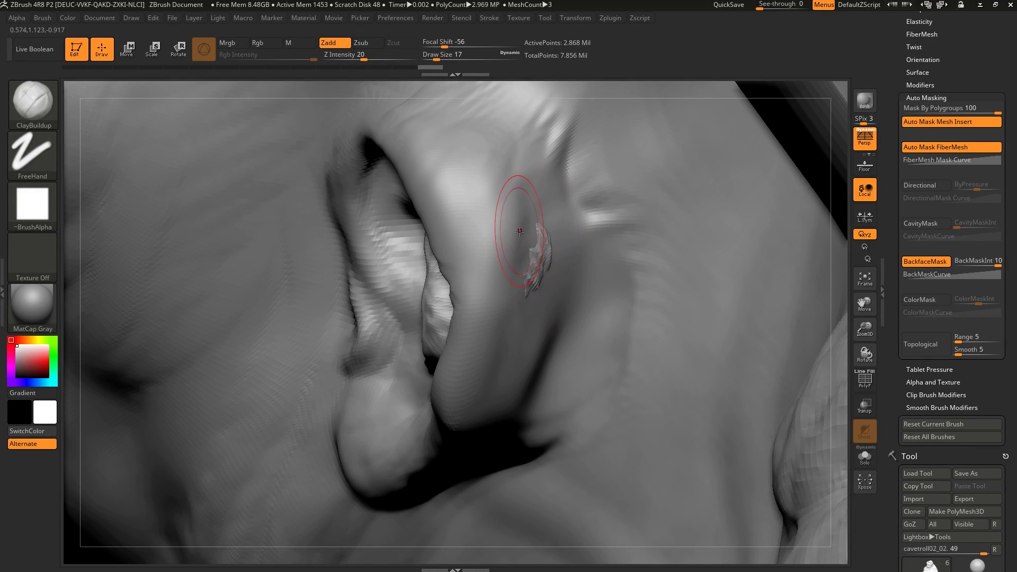
{"action": "mouse_move", "coordinate": [538, 253]}
{"action": "right_mouse_down"}
{"action": "mouse_move", "coordinate": [505, 232]}
{"action": "mouse_move", "coordinate": [534, 217]}
{"action": "mouse_move", "coordinate": [466, 270]}
{"action": "mouse_move", "coordinate": [495, 300]}
{"action": "mouse_move", "coordinate": [504, 280]}
{"action": "mouse_move", "coordinate": [638, 249]}
{"action": "right_mouse_up"}
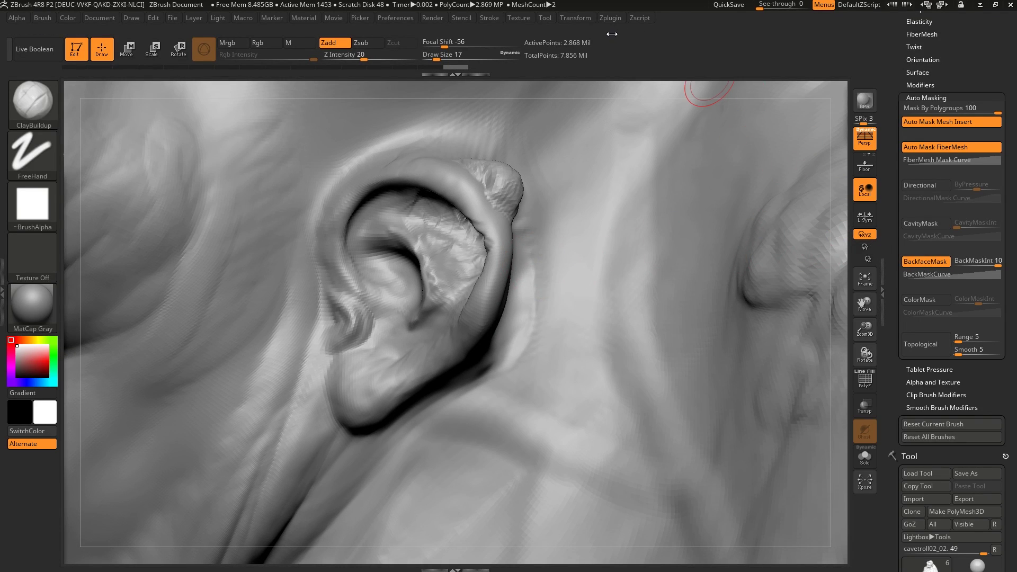
- Add another backface-masked ClayBuildup stroke inside the ear's hollow and inspect the ear and whole head from several angles
{"action": "right_click_drag", "start_coordinate": [613, 292], "coordinate": [583, 217]}
{"action": "right_click_drag", "start_coordinate": [578, 281], "coordinate": [570, 288]}
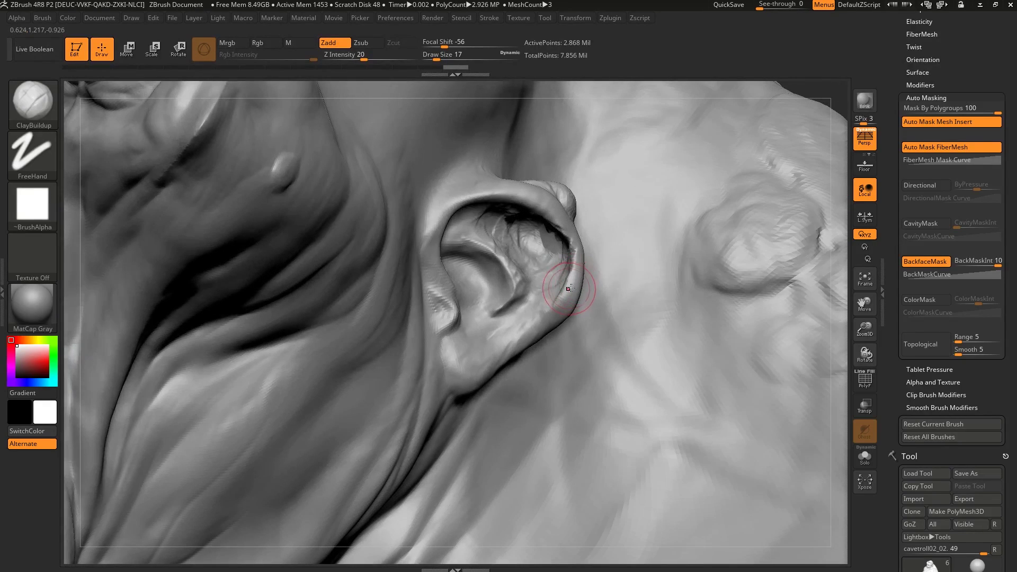
{"action": "left_click_drag", "start_coordinate": [555, 253], "coordinate": [544, 227]}
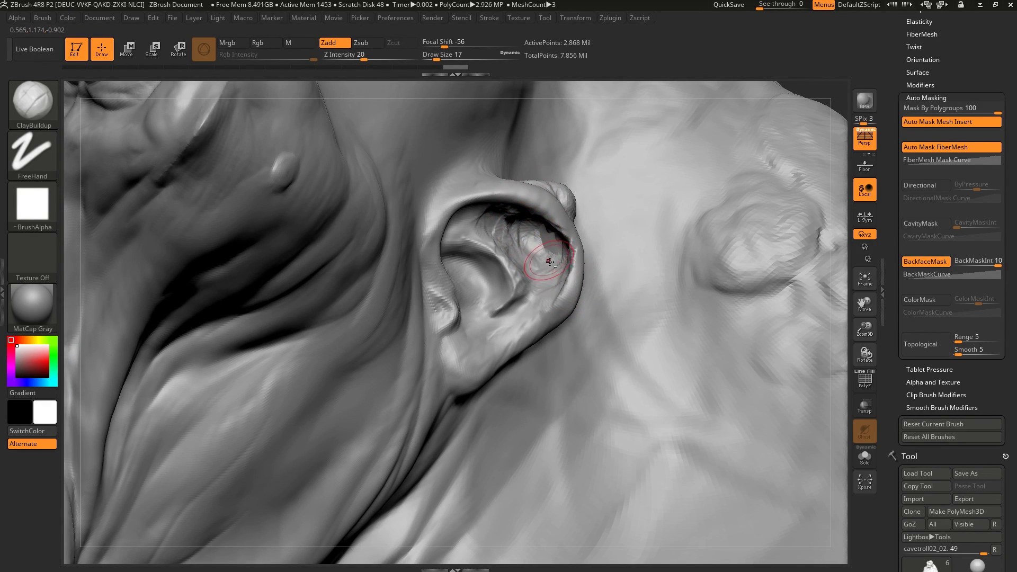
{"action": "right_click_drag", "start_coordinate": [549, 261], "coordinate": [519, 267]}
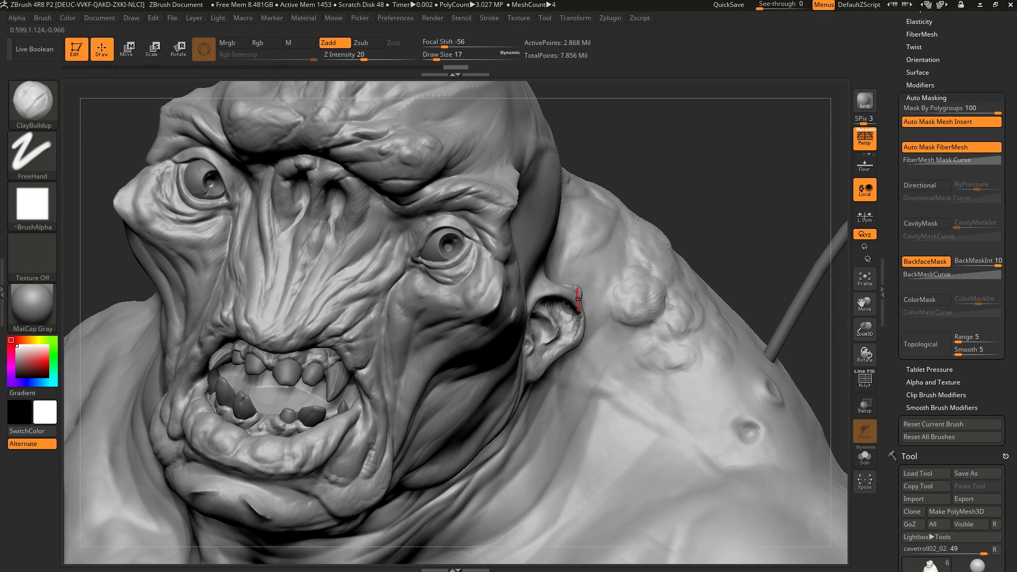
{"action": "mouse_move", "coordinate": [579, 306]}
{"action": "right_mouse_down", "text": "ctrl"}
{"action": "mouse_move", "coordinate": [568, 298]}
{"action": "mouse_move", "coordinate": [580, 317]}
{"action": "right_mouse_up", "text": "ctrl"}
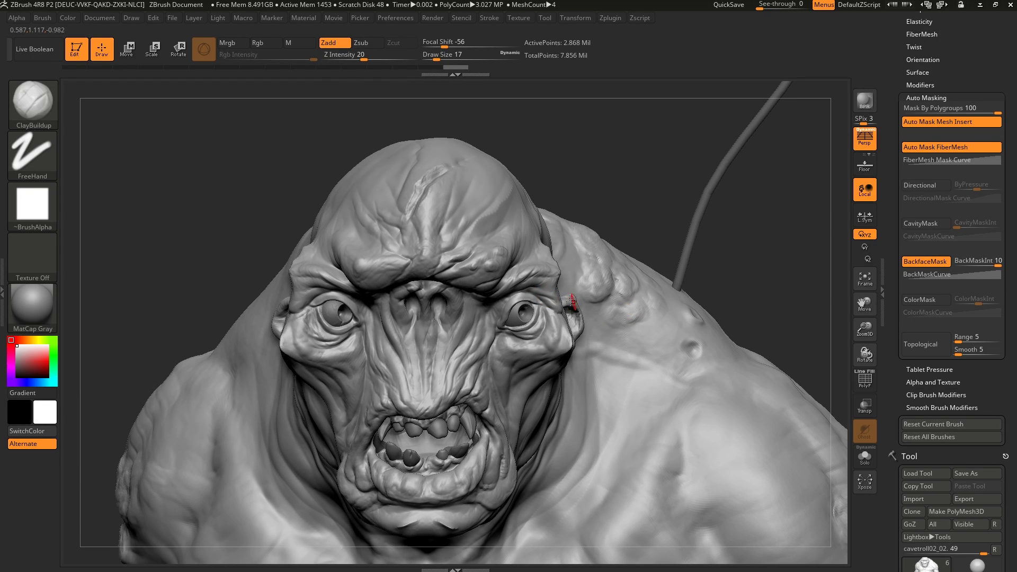
{"action": "right_click_drag", "start_coordinate": [572, 302], "coordinate": [531, 308]}
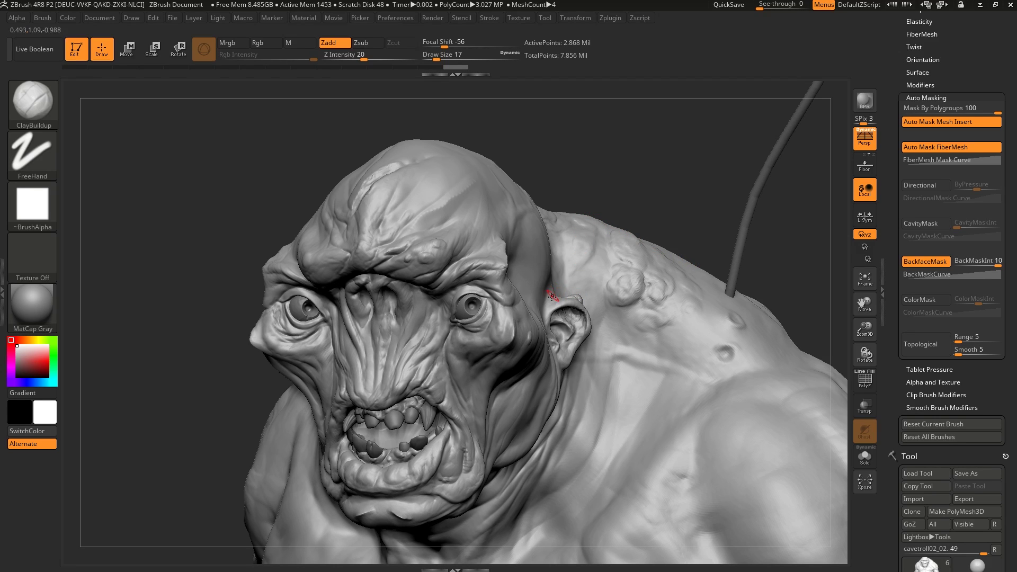
- Load the DemoSoldier.ZPR project from the Lightbox projects
{"action": "key", "text": "comma"}
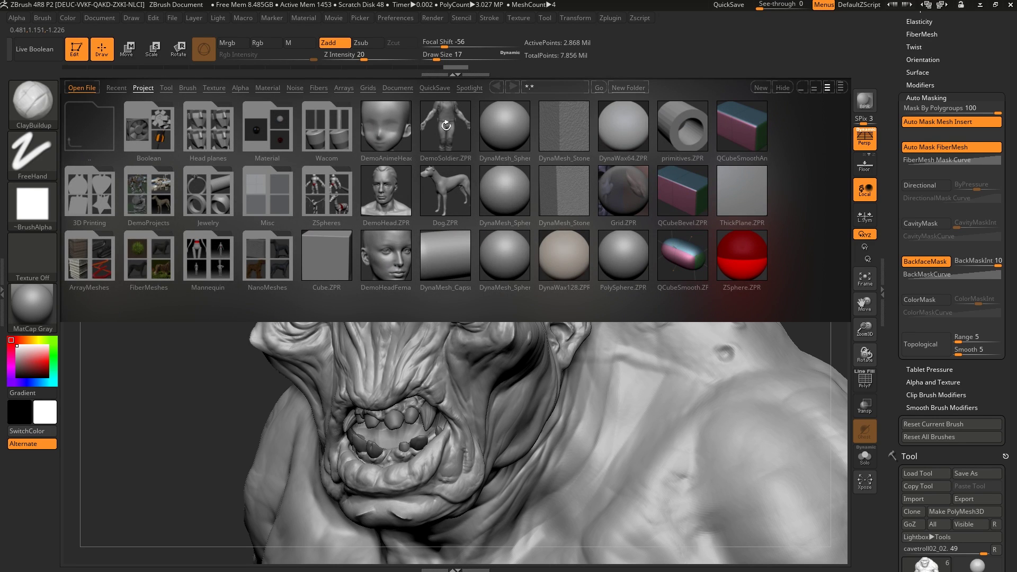
{"action": "double_click", "coordinate": [446, 125]}
{"action": "left_click", "coordinate": [531, 330]}
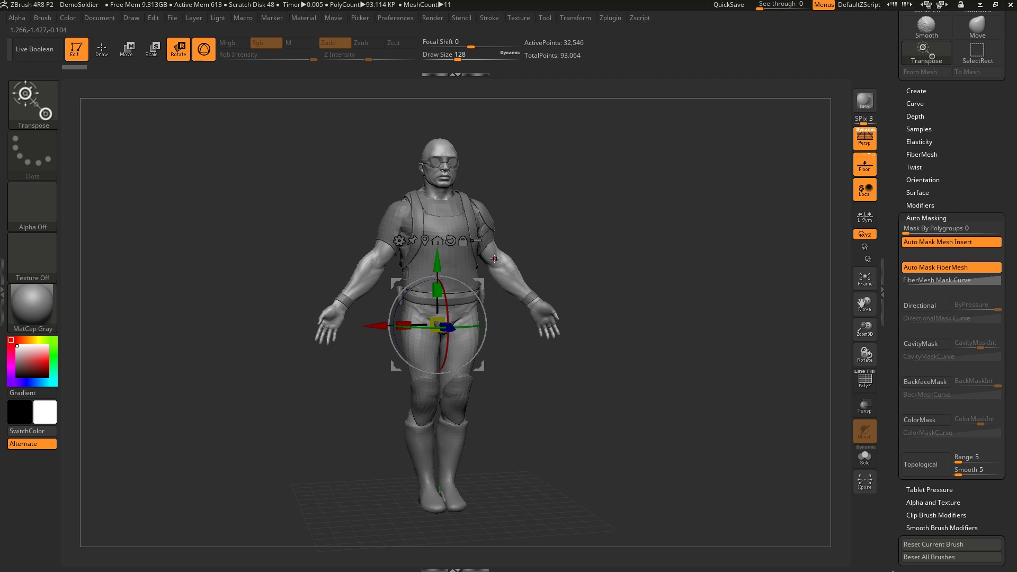
- Rotate the soldier's left forearm upward at the elbow and make a short ClayBuildup stroke on it
{"action": "mouse_move", "coordinate": [495, 258]}
{"action": "left_mouse_down"}
{"action": "mouse_move", "coordinate": [505, 276]}
{"action": "mouse_move", "coordinate": [553, 227]}
{"action": "mouse_move", "coordinate": [583, 148]}
{"action": "mouse_move", "coordinate": [575, 159]}
{"action": "left_mouse_up"}
{"action": "key", "text": "q"}
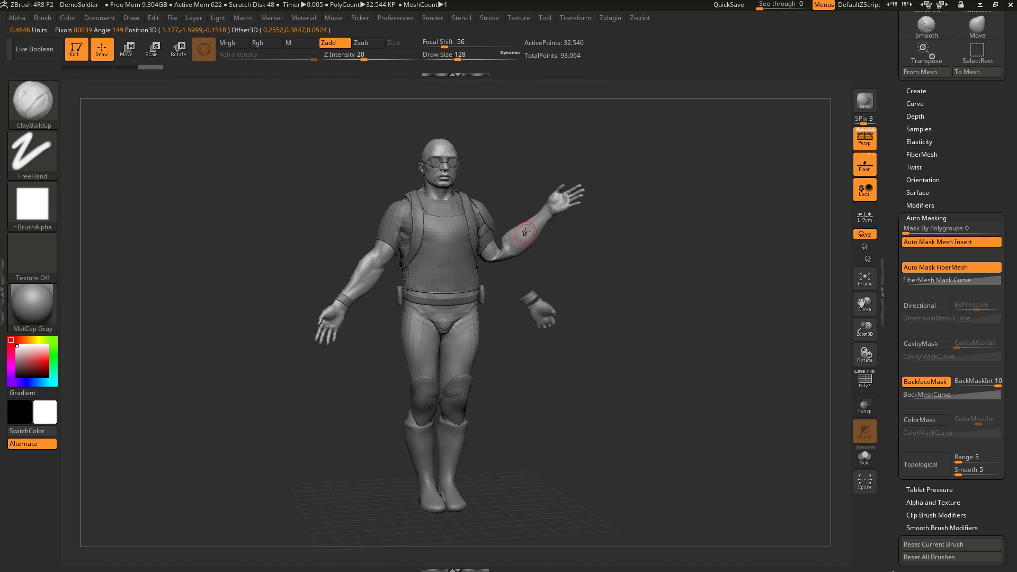
{"action": "left_click_drag", "start_coordinate": [525, 232], "coordinate": [525, 238]}
- Dock the Transform palette in the tray and activate symmetry across the X axis
{"action": "left_click_drag", "start_coordinate": [961, 144], "coordinate": [951, 302]}
{"action": "left_click", "coordinate": [583, 19]}
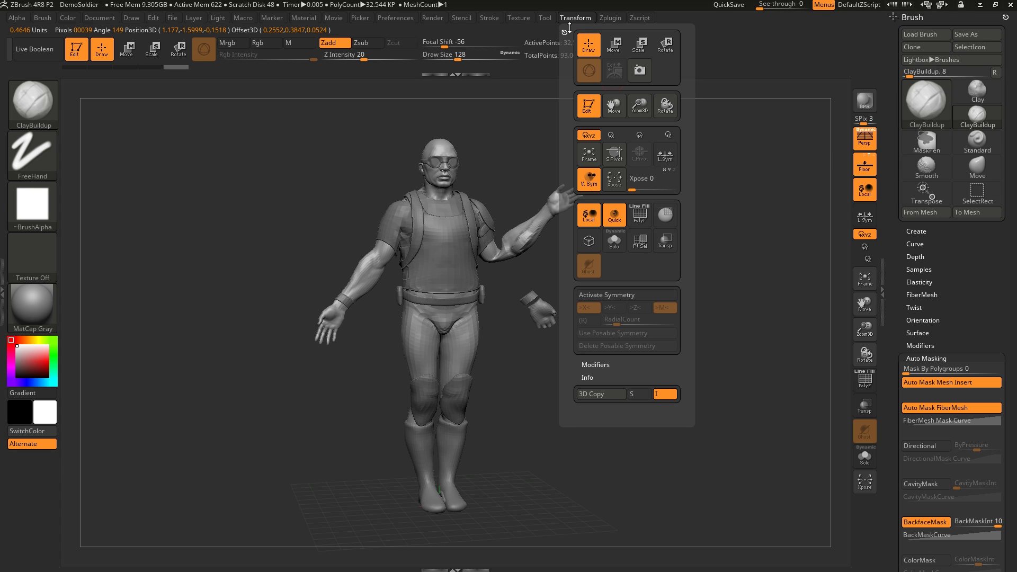
{"action": "left_click", "coordinate": [563, 28]}
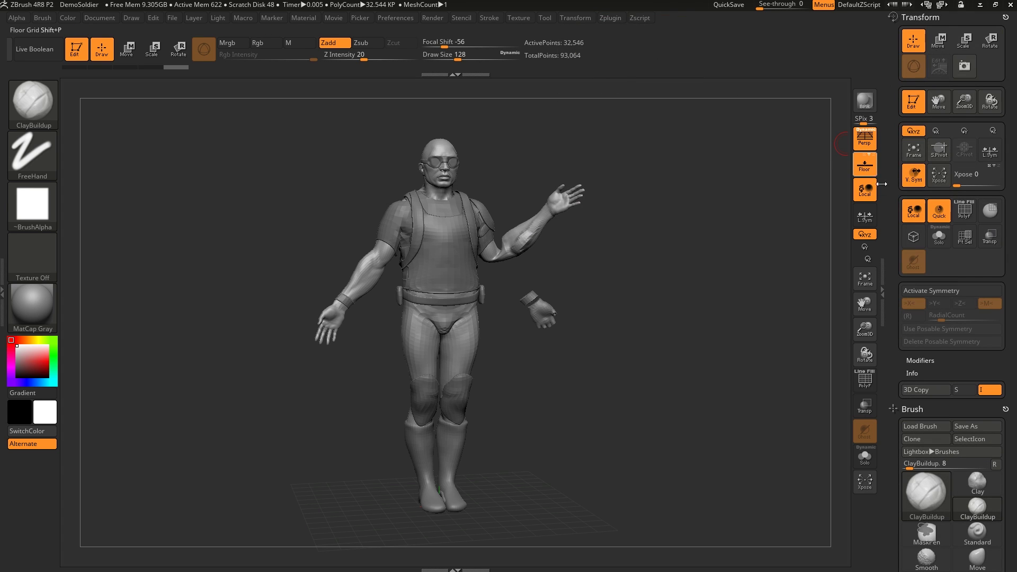
{"action": "left_click", "coordinate": [936, 291]}
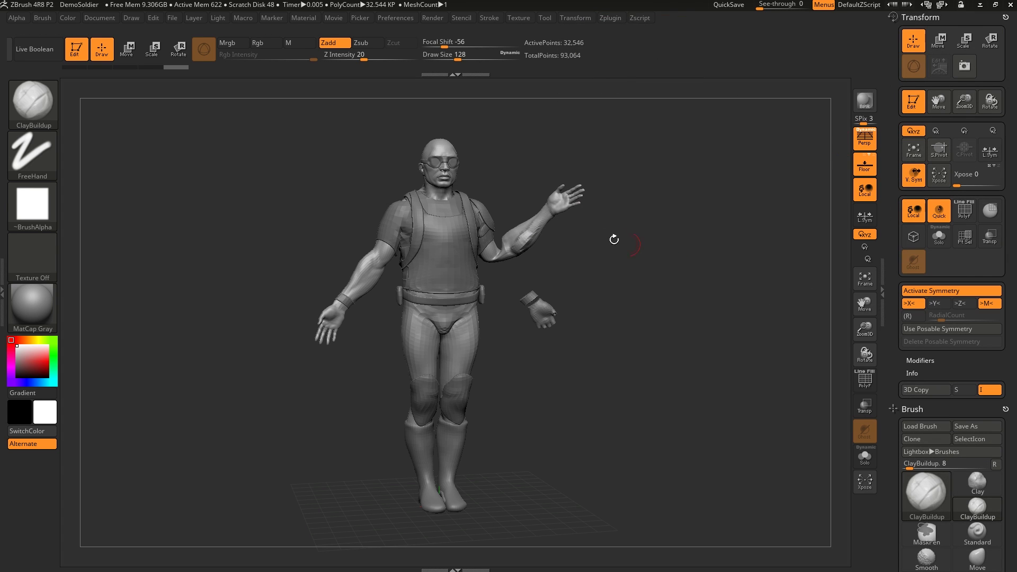
- Try ClayBuildup strokes on the raised forearm with regular X symmetry, and undo the strokes
{"action": "mouse_move", "coordinate": [546, 214]}
{"action": "left_mouse_down"}
{"action": "mouse_move", "coordinate": [513, 235]}
{"action": "mouse_move", "coordinate": [555, 217]}
{"action": "mouse_move", "coordinate": [549, 223]}
{"action": "left_mouse_up"}
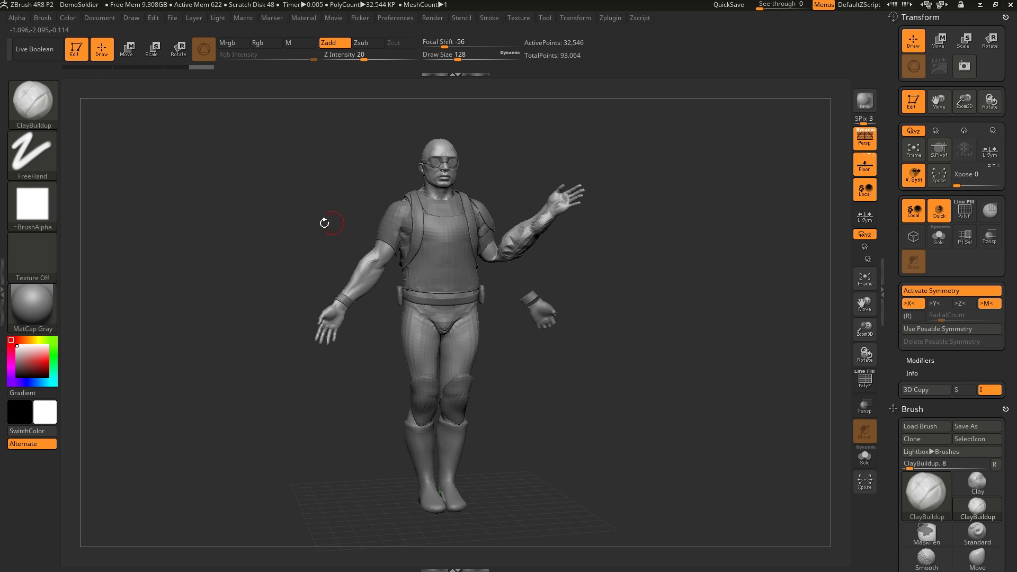
{"action": "left_click_drag", "start_coordinate": [552, 220], "coordinate": [518, 234]}
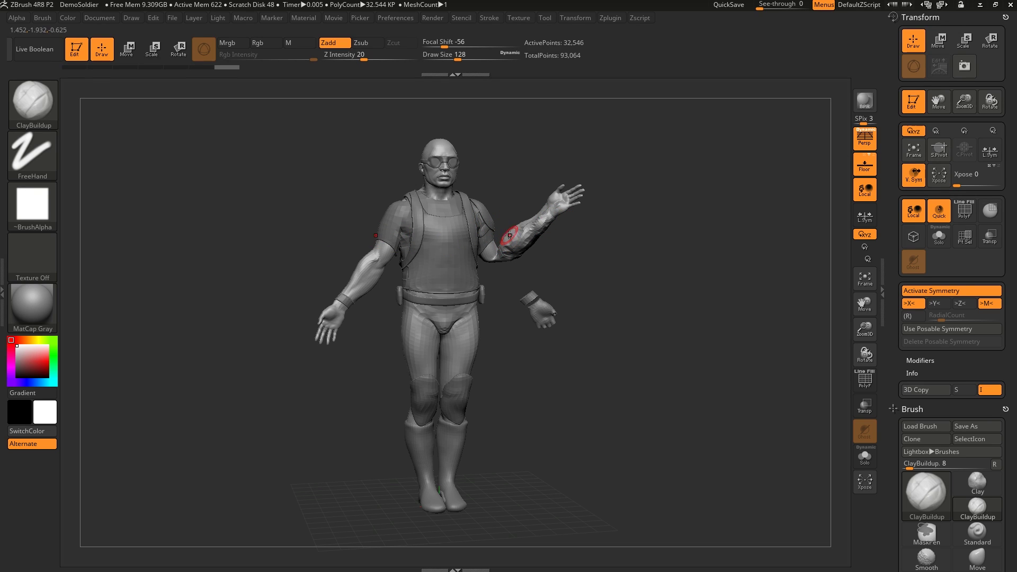
{"action": "key", "text": "ctrl+z"}
{"action": "key", "text": "ctrl+z"}
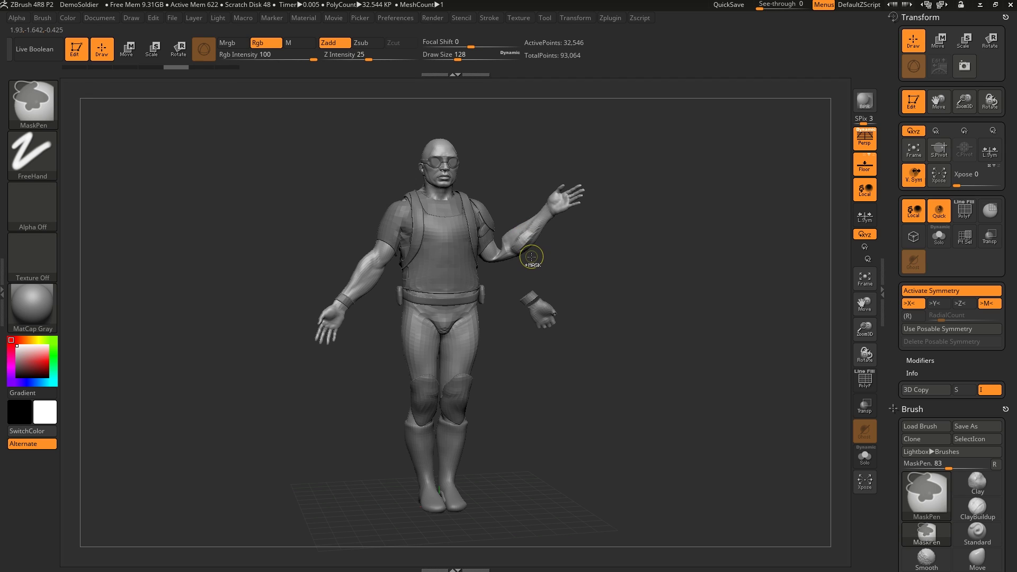
{"action": "key", "text": "ctrl+z"}
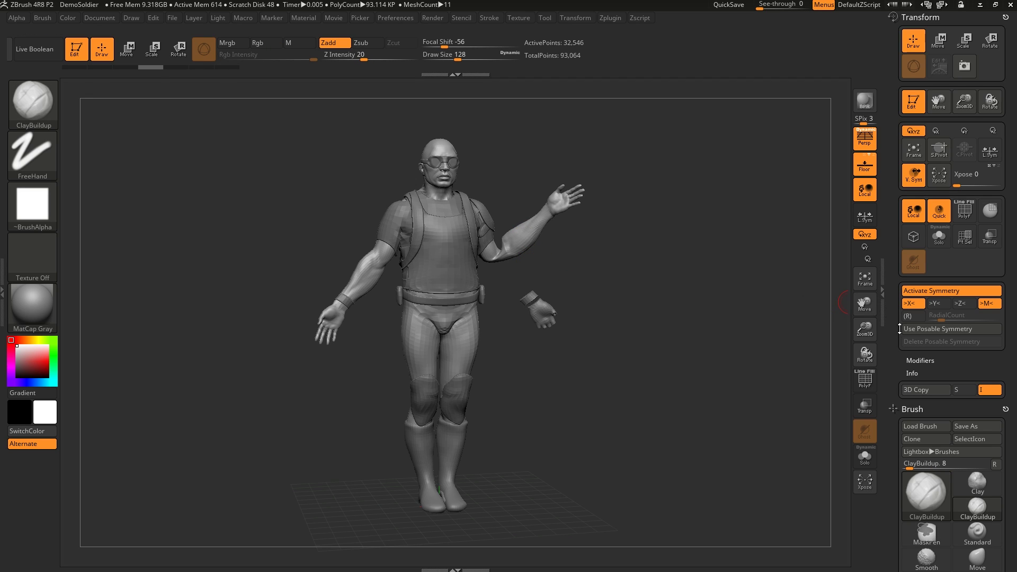
- Enable Use Posable Symmetry for the X axis and build up clay along the soldier's raised forearm
{"action": "left_click", "coordinate": [917, 329]}
{"action": "left_click_drag", "start_coordinate": [541, 227], "coordinate": [504, 254]}
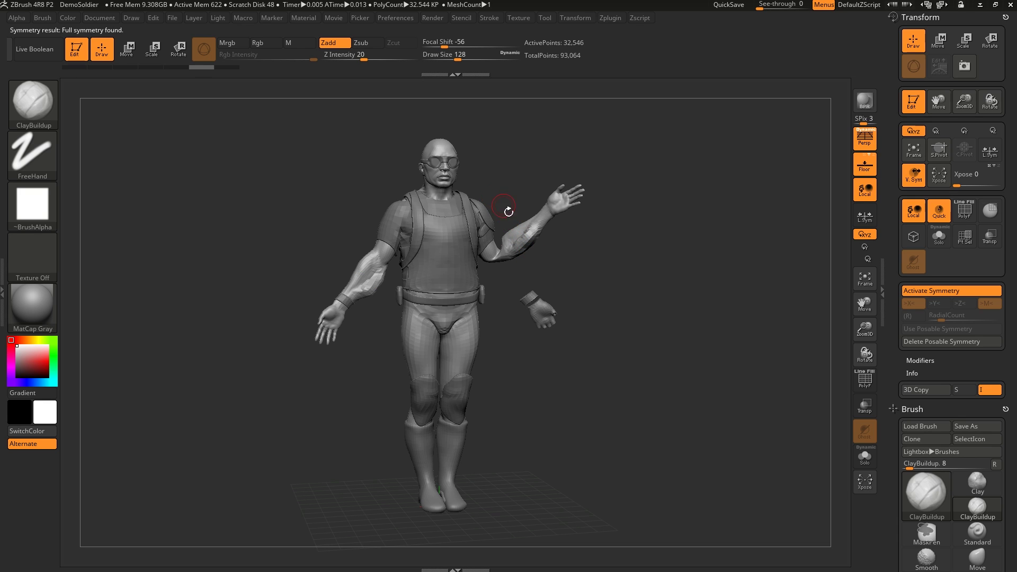
{"action": "left_click_drag", "start_coordinate": [504, 206], "coordinate": [510, 164]}
{"action": "mouse_move", "coordinate": [510, 165]}
{"action": "left_mouse_down", "text": "alt"}
{"action": "mouse_move", "coordinate": [563, 291]}
{"action": "mouse_move", "coordinate": [570, 339]}
{"action": "left_mouse_up", "text": "alt"}
{"action": "mouse_move", "coordinate": [525, 240]}
{"action": "left_mouse_down"}
{"action": "mouse_move", "coordinate": [460, 317]}
{"action": "mouse_move", "coordinate": [537, 392]}
{"action": "mouse_move", "coordinate": [484, 239]}
{"action": "mouse_move", "coordinate": [433, 253]}
{"action": "left_mouse_up"}
{"action": "left_click_drag", "start_coordinate": [479, 186], "coordinate": [479, 282]}
{"action": "left_click_drag", "start_coordinate": [493, 203], "coordinate": [435, 195]}
{"action": "mouse_move", "coordinate": [477, 296]}
{"action": "left_mouse_down"}
{"action": "mouse_move", "coordinate": [481, 167]}
{"action": "mouse_move", "coordinate": [475, 268]}
{"action": "mouse_move", "coordinate": [469, 260]}
{"action": "left_mouse_up"}
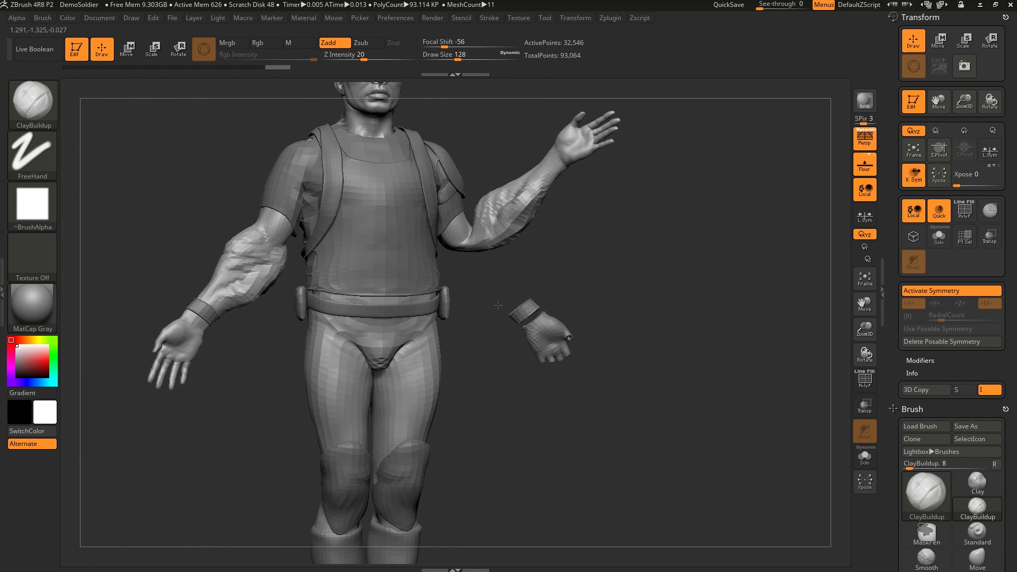
- Smooth the built-up clay on the raised forearm with posable symmetry active and check both arms
{"action": "mouse_move", "coordinate": [498, 306]}
{"action": "left_mouse_down", "text": "alt"}
{"action": "mouse_move", "coordinate": [510, 382]}
{"action": "mouse_move", "coordinate": [505, 343]}
{"action": "left_mouse_up", "text": "alt"}
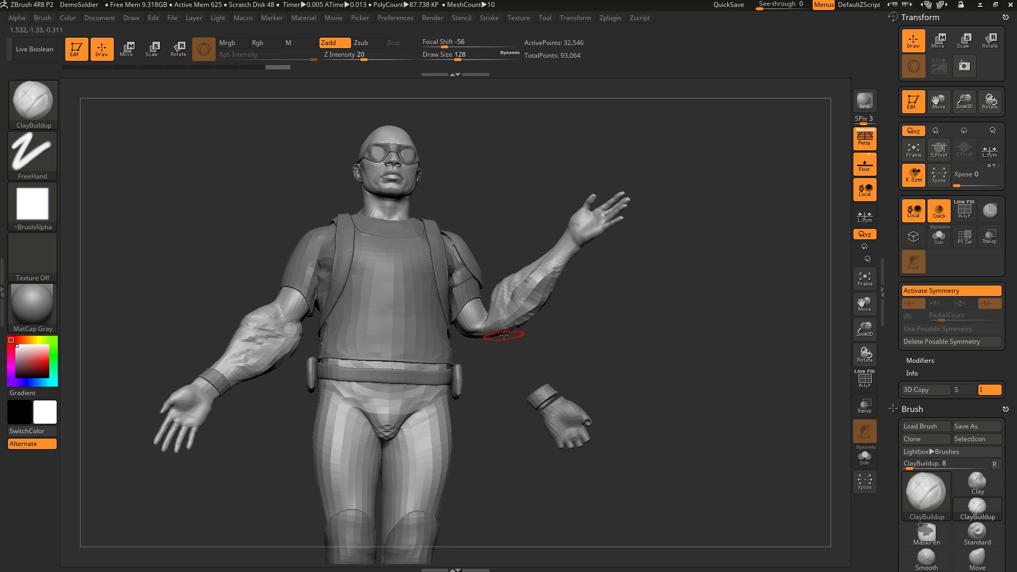
{"action": "mouse_move", "coordinate": [497, 335]}
{"action": "left_mouse_down"}
{"action": "mouse_move", "coordinate": [530, 269]}
{"action": "mouse_move", "coordinate": [530, 369]}
{"action": "left_mouse_up"}
{"action": "left_click_drag", "start_coordinate": [548, 286], "coordinate": [548, 309], "text": "shift"}
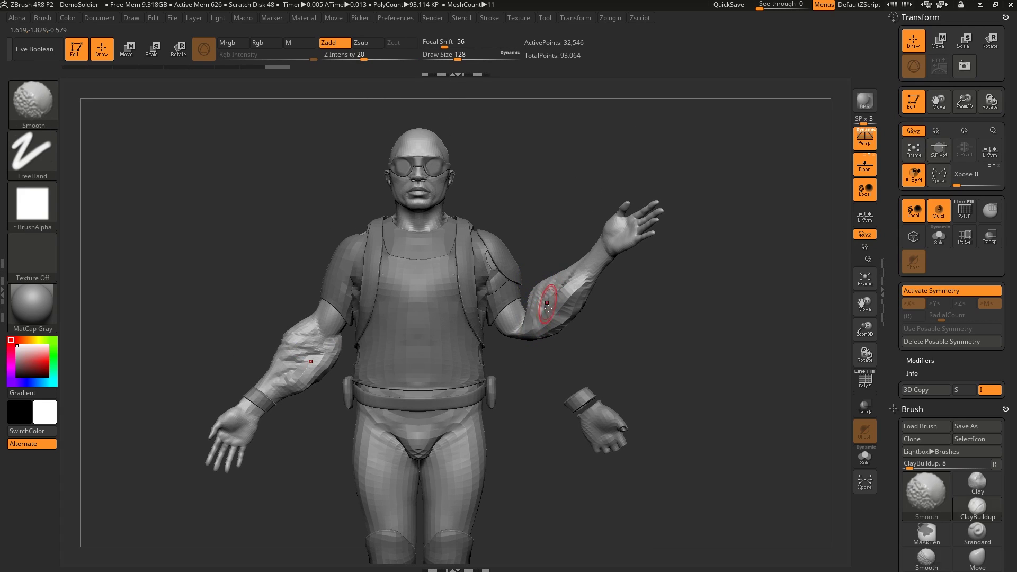
{"action": "mouse_move", "coordinate": [567, 348]}
{"action": "left_mouse_down", "text": "alt"}
{"action": "mouse_move", "coordinate": [545, 311]}
{"action": "mouse_move", "coordinate": [543, 281]}
{"action": "left_mouse_up", "text": "alt"}
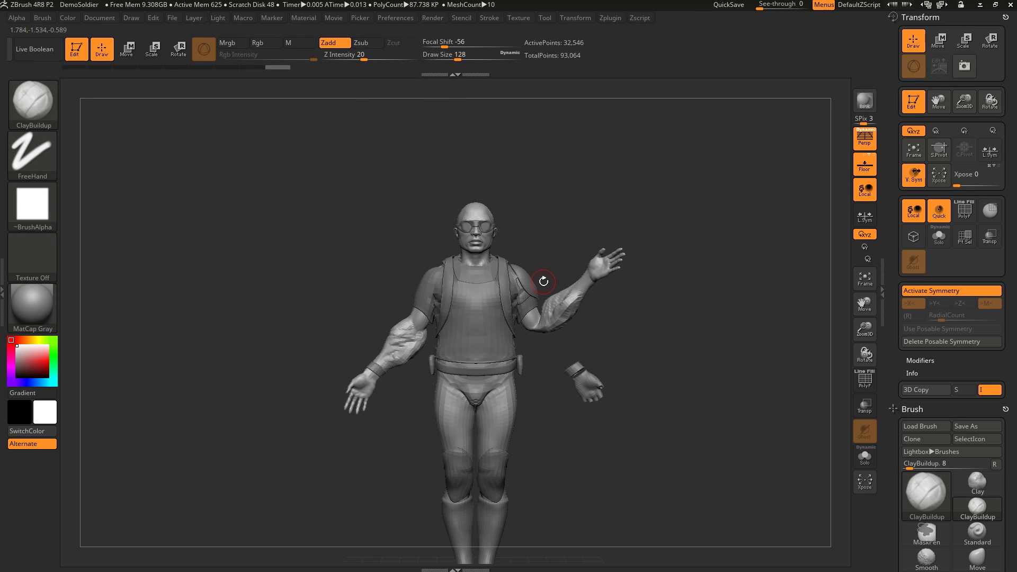